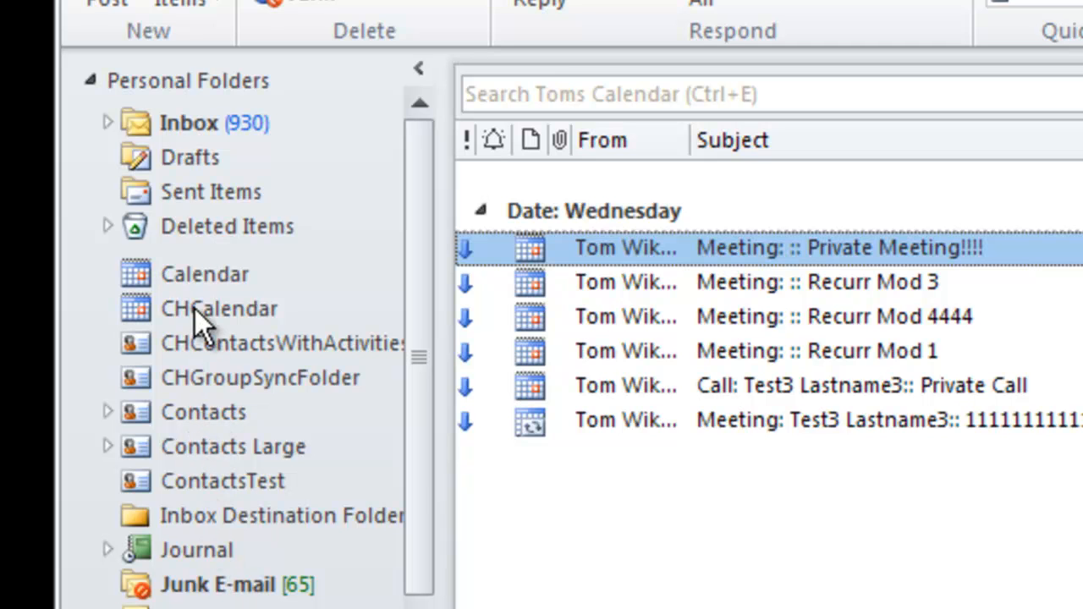
Step: Open the CHCalendar folder in Outlook to view its meetings
{"action": "left_click", "coordinate": [183, 275]}
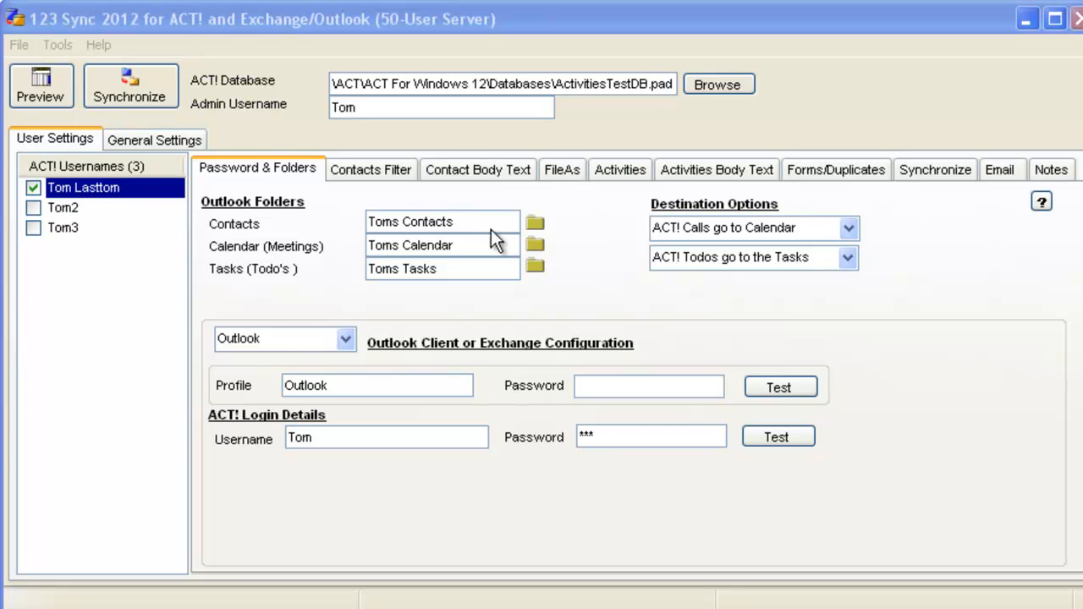
Step: Set the Contacts folder to the Exchange public folder Toms Contacts under All Public Folders > Toms Cloud Folders
{"action": "left_click", "coordinate": [533, 221]}
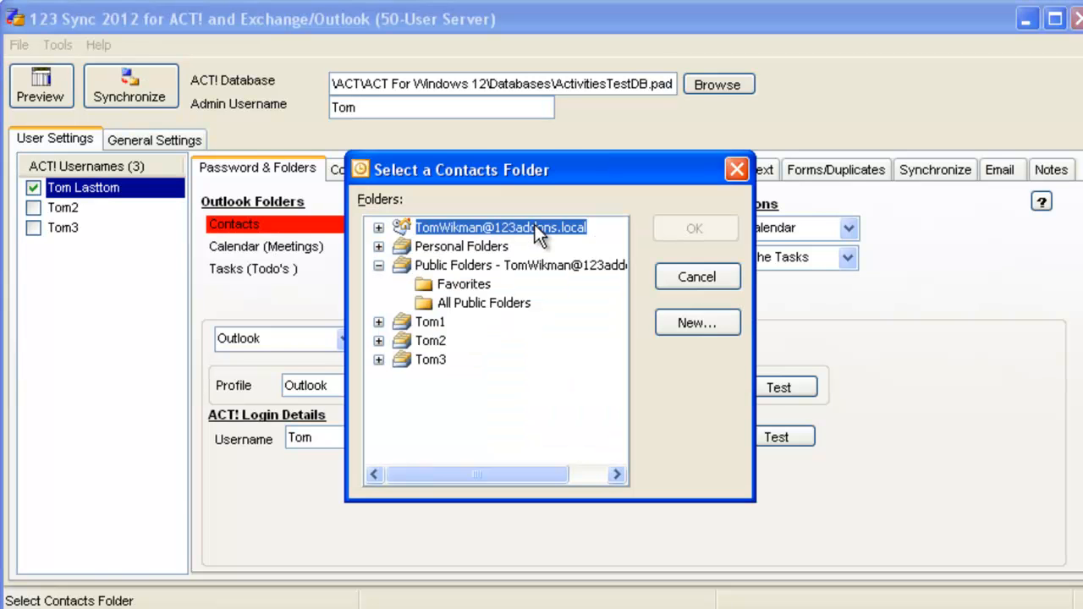
{"action": "left_click", "coordinate": [475, 303]}
{"action": "left_click", "coordinate": [696, 279]}
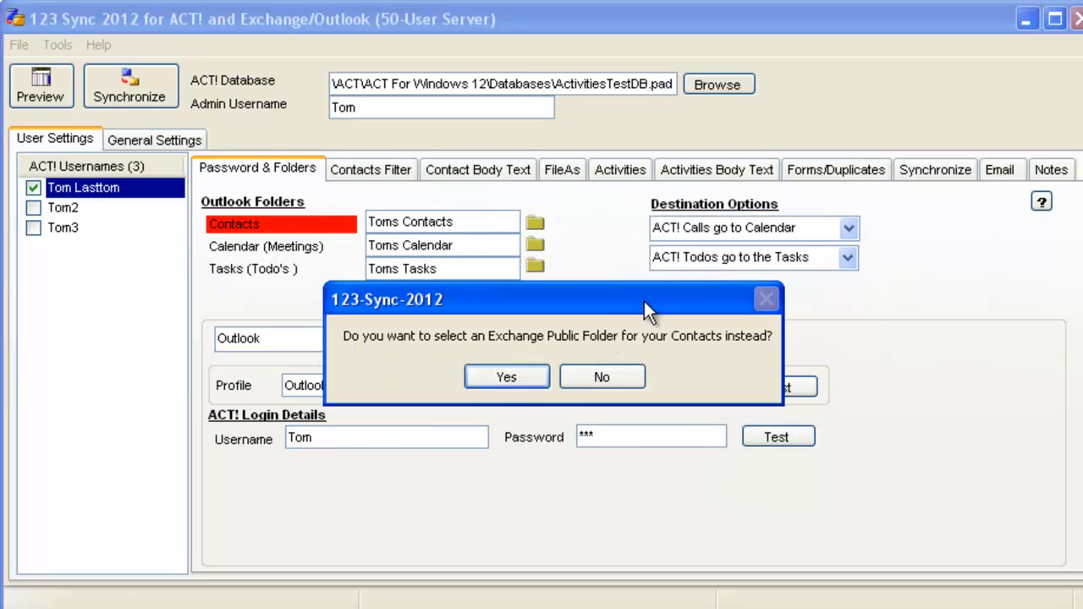
{"action": "left_click", "coordinate": [511, 370]}
{"action": "left_click_drag", "start_coordinate": [625, 319], "coordinate": [618, 416]}
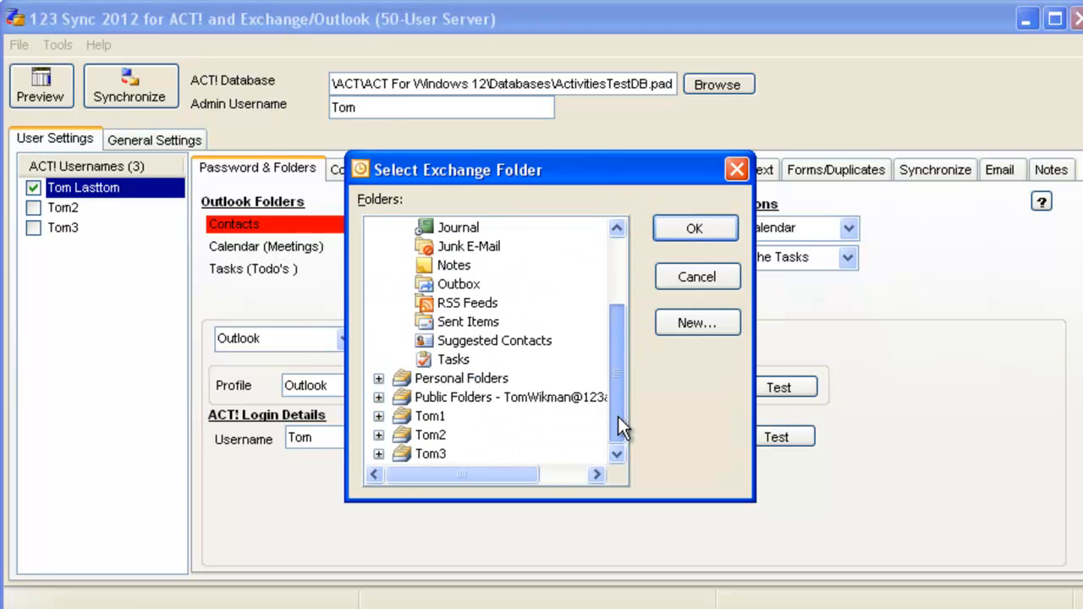
{"action": "left_click", "coordinate": [378, 397]}
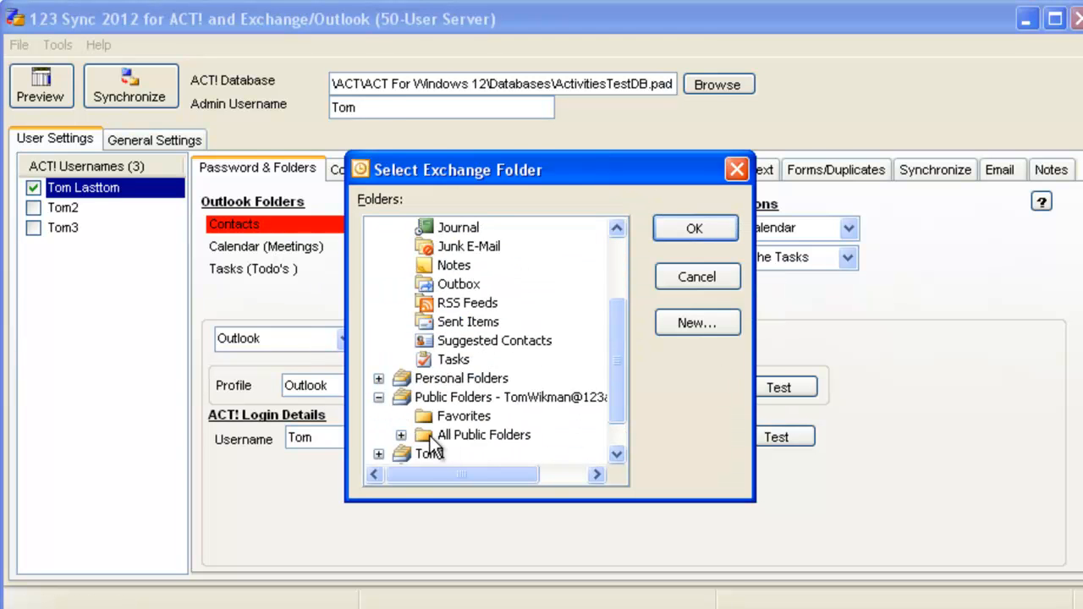
{"action": "left_click", "coordinate": [400, 435]}
{"action": "left_click", "coordinate": [423, 454]}
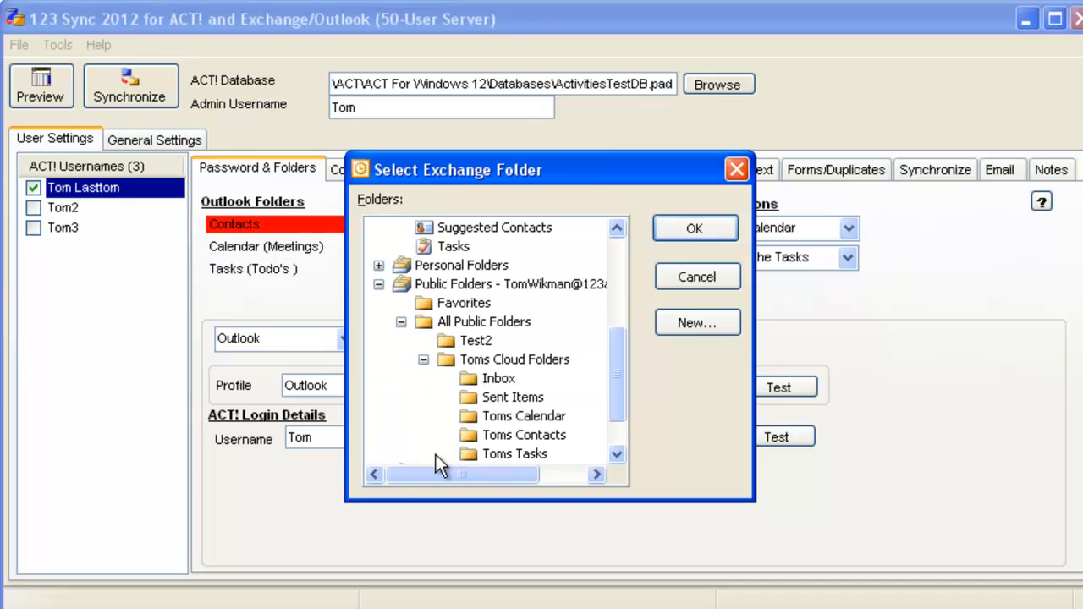
{"action": "left_click", "coordinate": [512, 434]}
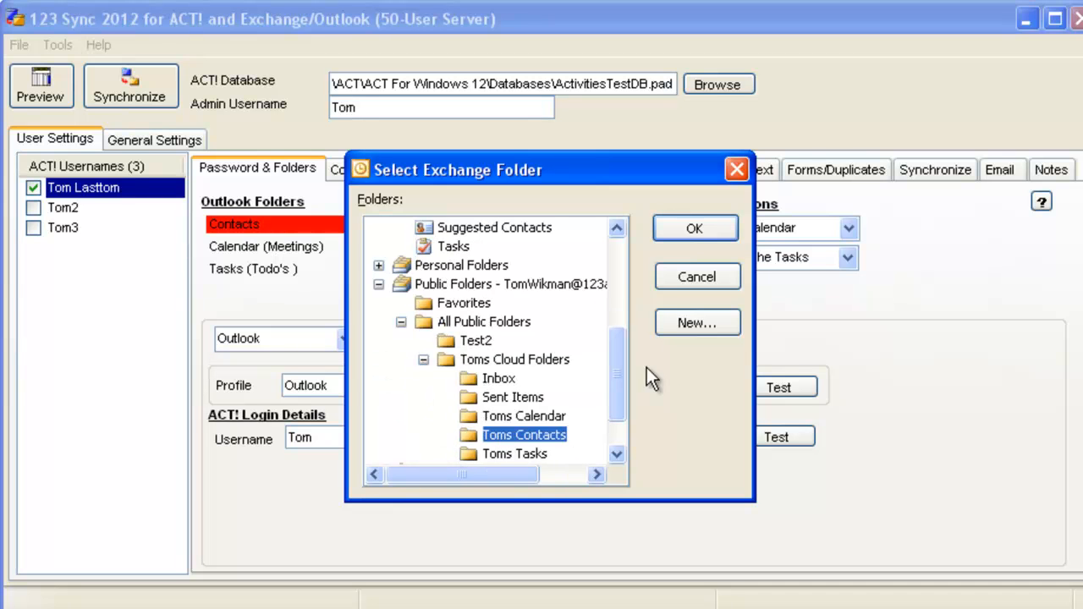
{"action": "left_click", "coordinate": [695, 230]}
Step: Set the Calendar (Meetings) folder to the Exchange public folder Toms Calendar under Toms Cloud Folders
{"action": "left_click", "coordinate": [534, 240]}
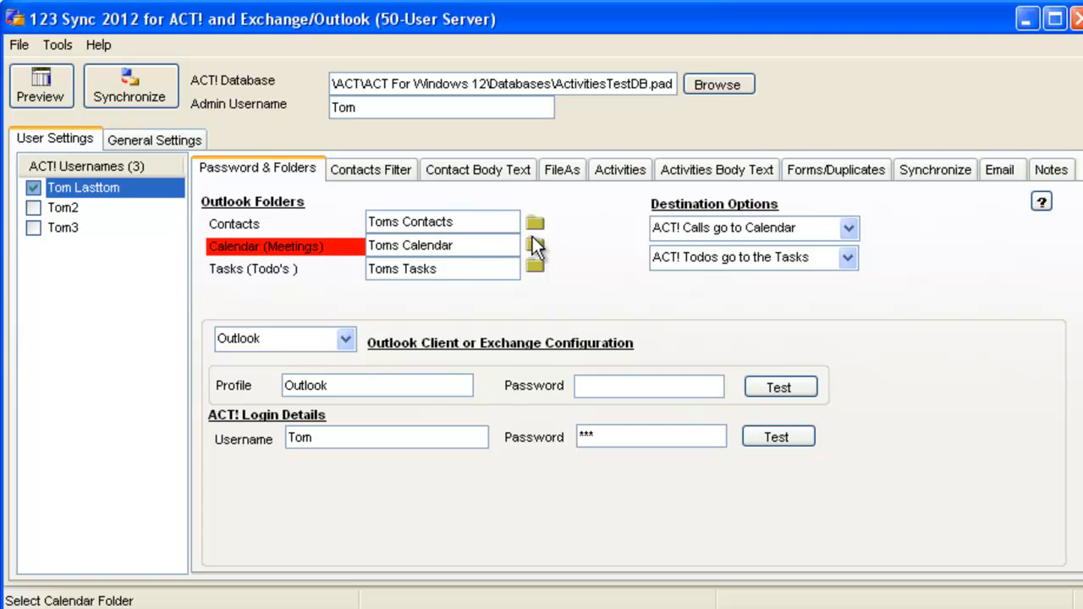
{"action": "left_click", "coordinate": [424, 305]}
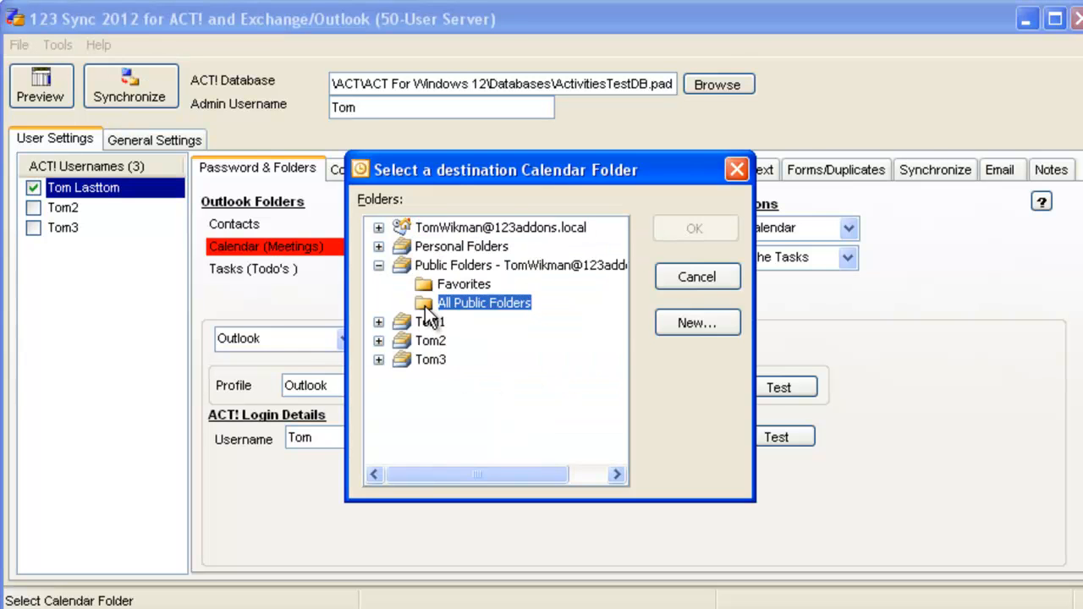
{"action": "left_click", "coordinate": [689, 278]}
{"action": "left_click", "coordinate": [440, 373]}
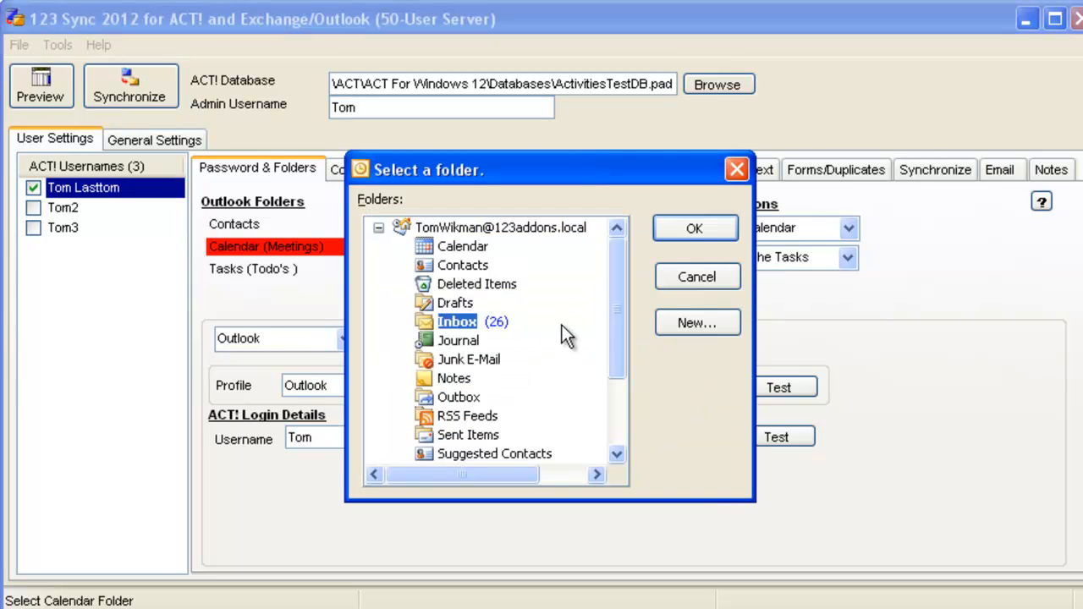
{"action": "scroll", "coordinate": [608, 434], "scroll_direction": "down", "scroll_amount": 2}
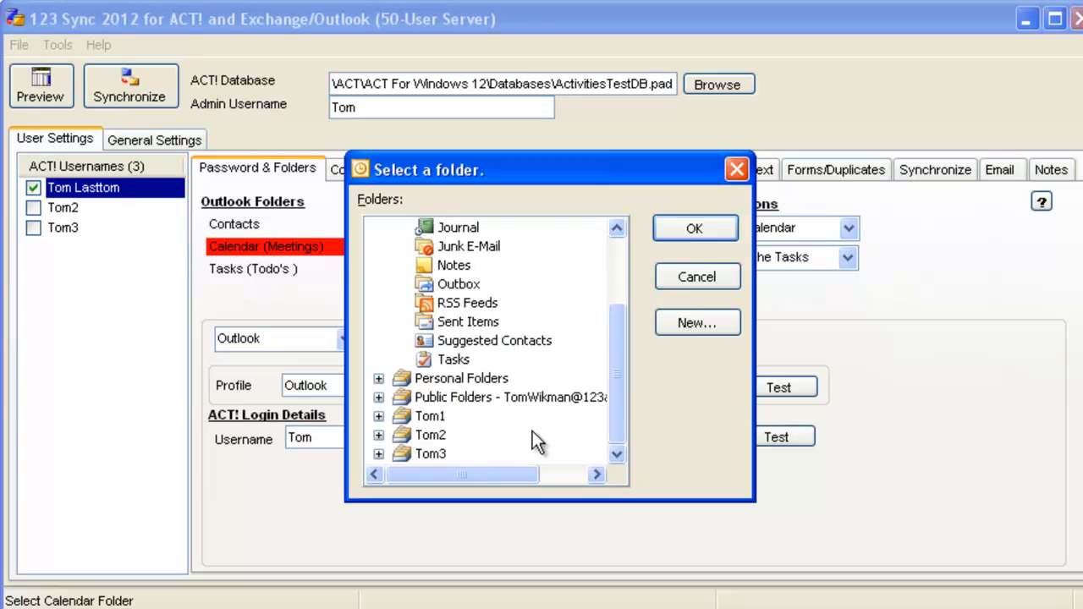
{"action": "left_click", "coordinate": [378, 396]}
{"action": "left_click", "coordinate": [401, 434]}
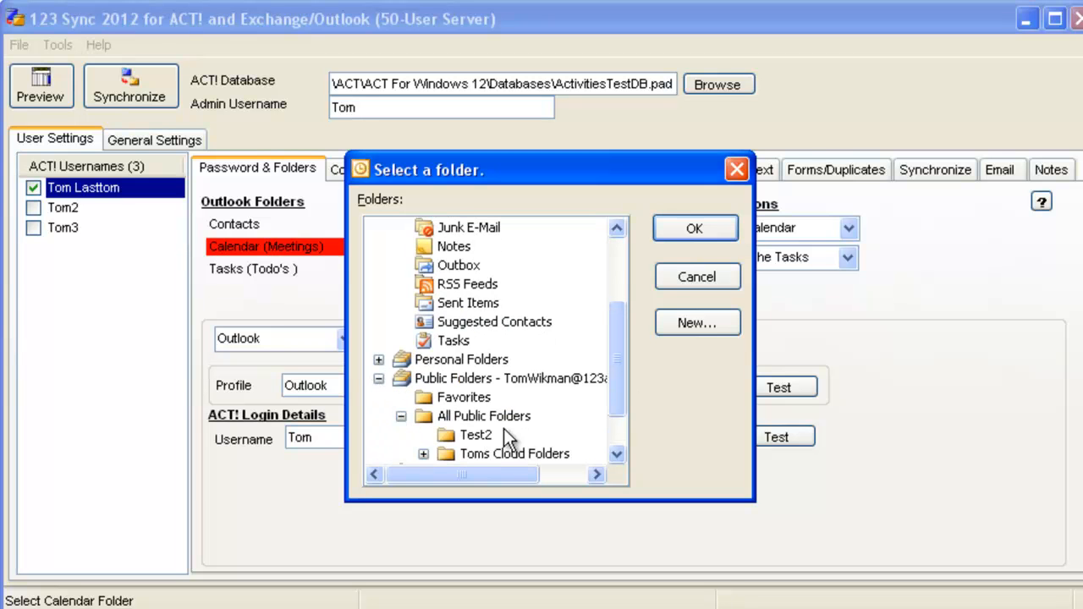
{"action": "left_click", "coordinate": [425, 454]}
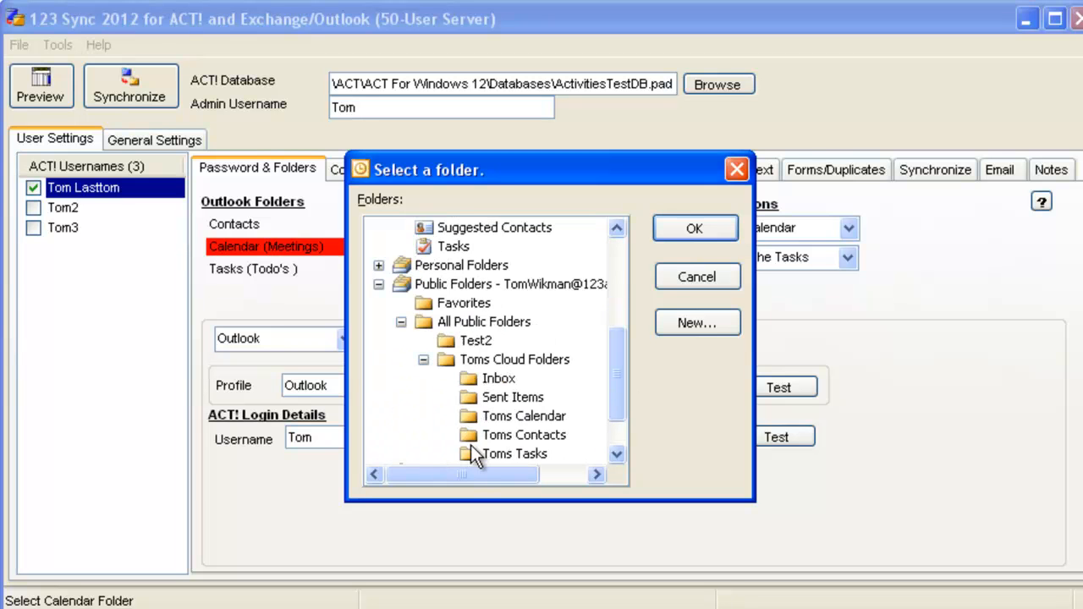
{"action": "left_click", "coordinate": [508, 414]}
{"action": "left_click", "coordinate": [685, 228]}
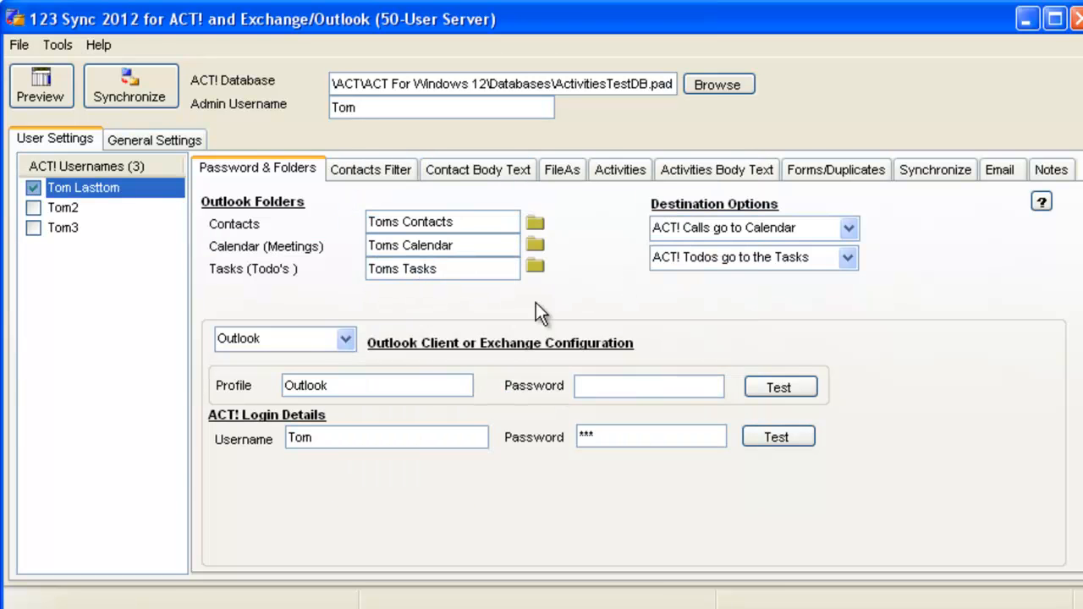
Step: Set the Tasks (Todo's) folder to the Exchange public folder Toms Tasks under Toms Cloud Folders
{"action": "left_click", "coordinate": [535, 267]}
{"action": "left_click", "coordinate": [684, 279]}
{"action": "left_click", "coordinate": [507, 376]}
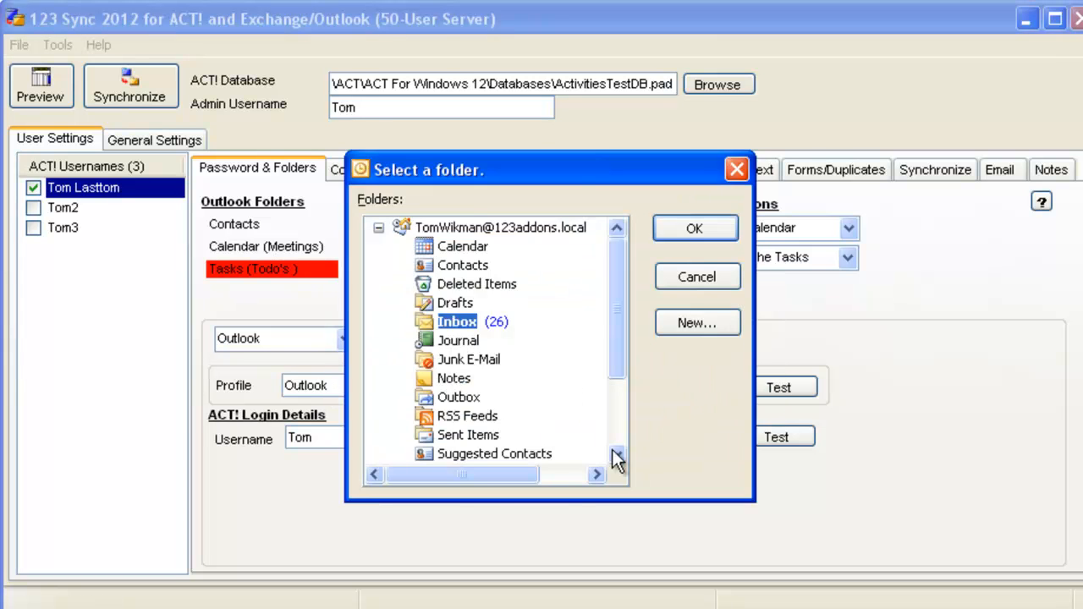
{"action": "scroll", "coordinate": [618, 459], "scroll_direction": "down", "scroll_amount": 2}
{"action": "left_click", "coordinate": [378, 397]}
{"action": "left_click", "coordinate": [461, 433]}
{"action": "left_click", "coordinate": [401, 435]}
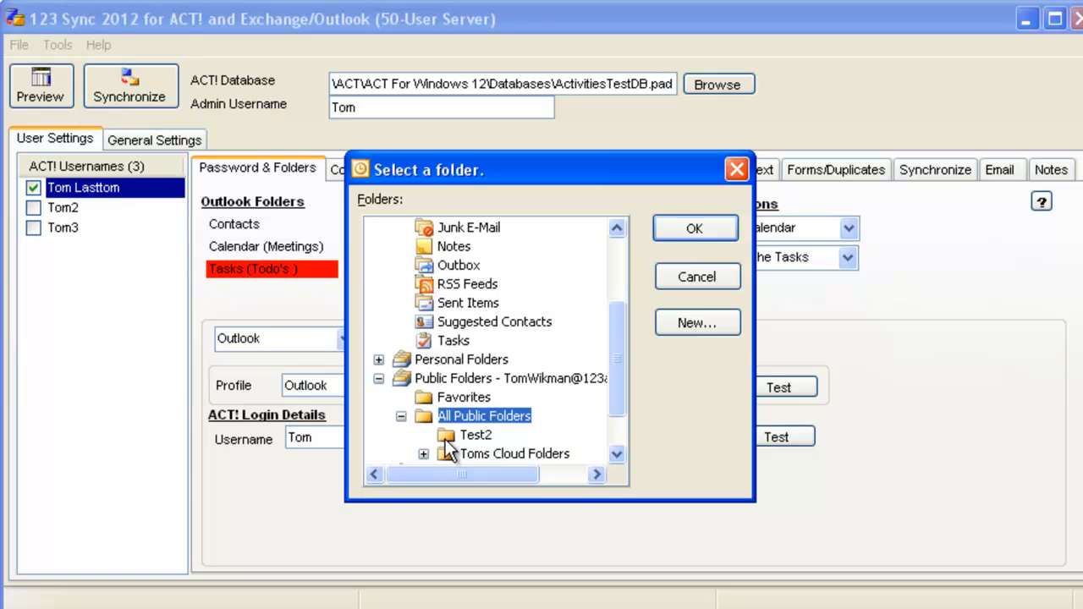
{"action": "left_click", "coordinate": [424, 455]}
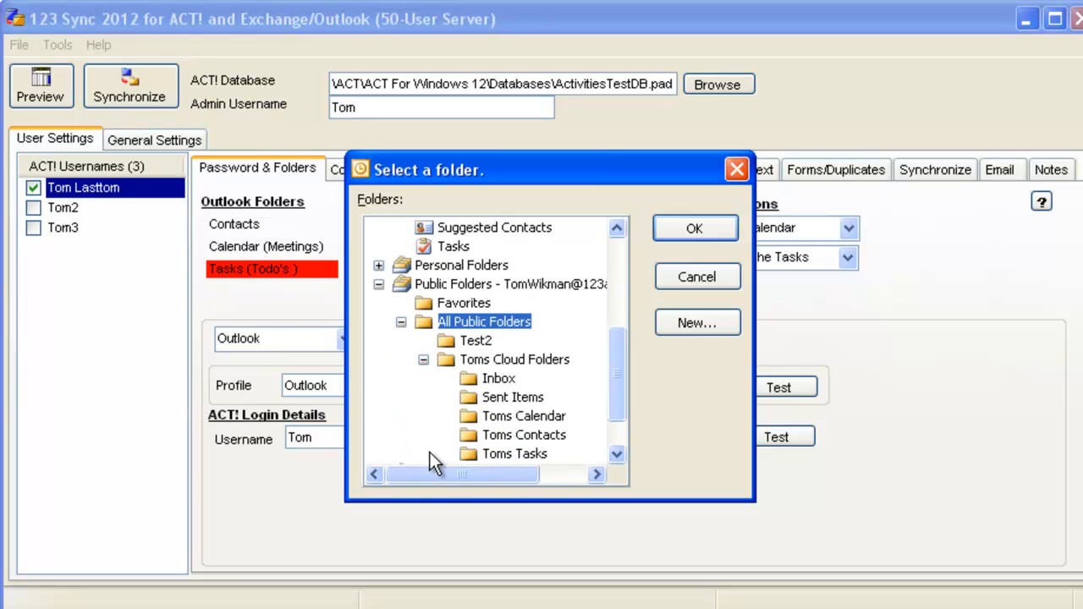
{"action": "left_click", "coordinate": [525, 455]}
{"action": "left_click", "coordinate": [689, 230]}
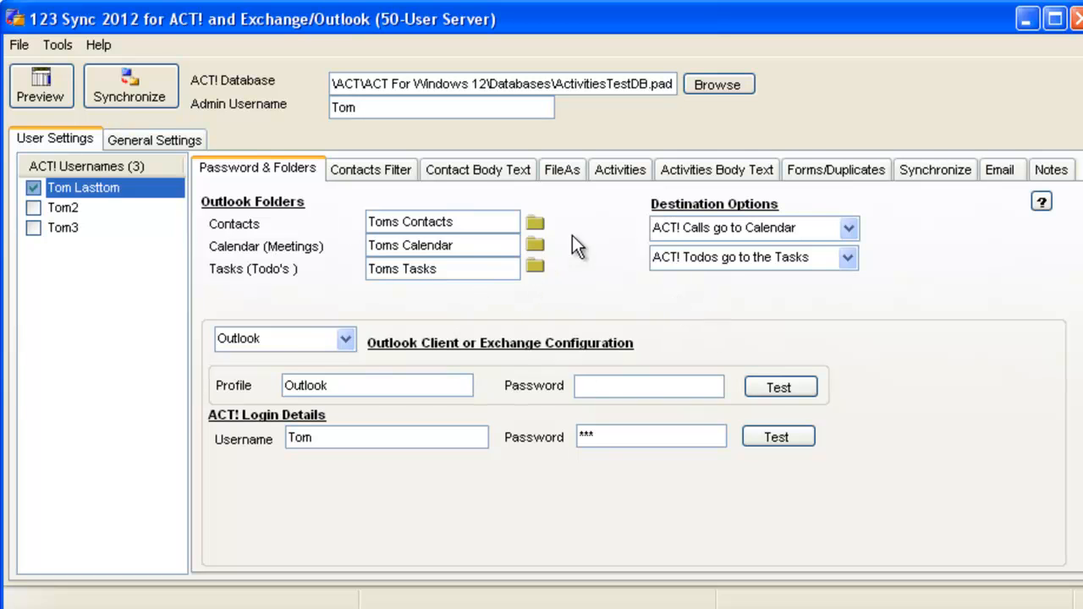
Step: Examine the user's Contacts Filter and Activities settings
{"action": "left_click", "coordinate": [377, 170]}
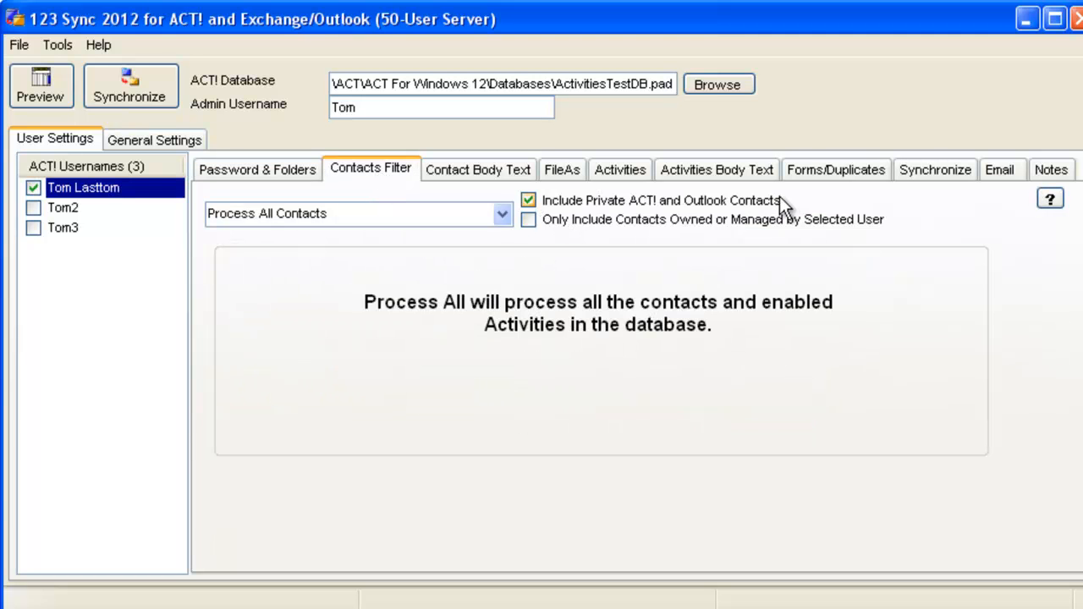
{"action": "left_click", "coordinate": [529, 201]}
{"action": "left_click", "coordinate": [616, 172]}
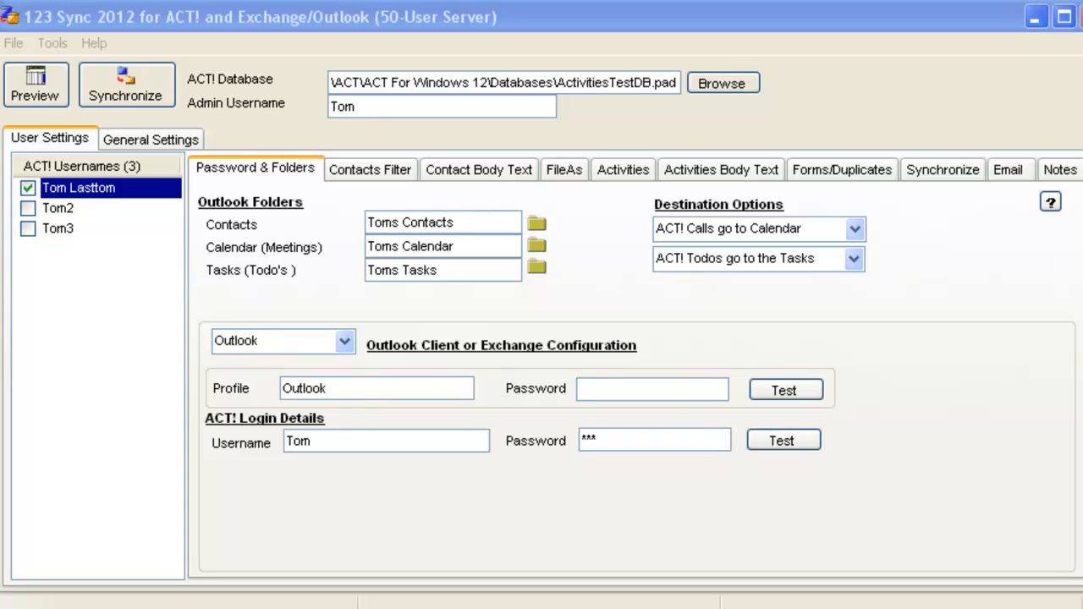
Step: Add a custom user named Toms Private Calendar to the sync user list
{"action": "left_click", "coordinate": [51, 46]}
{"action": "mouse_move", "coordinate": [56, 70]}
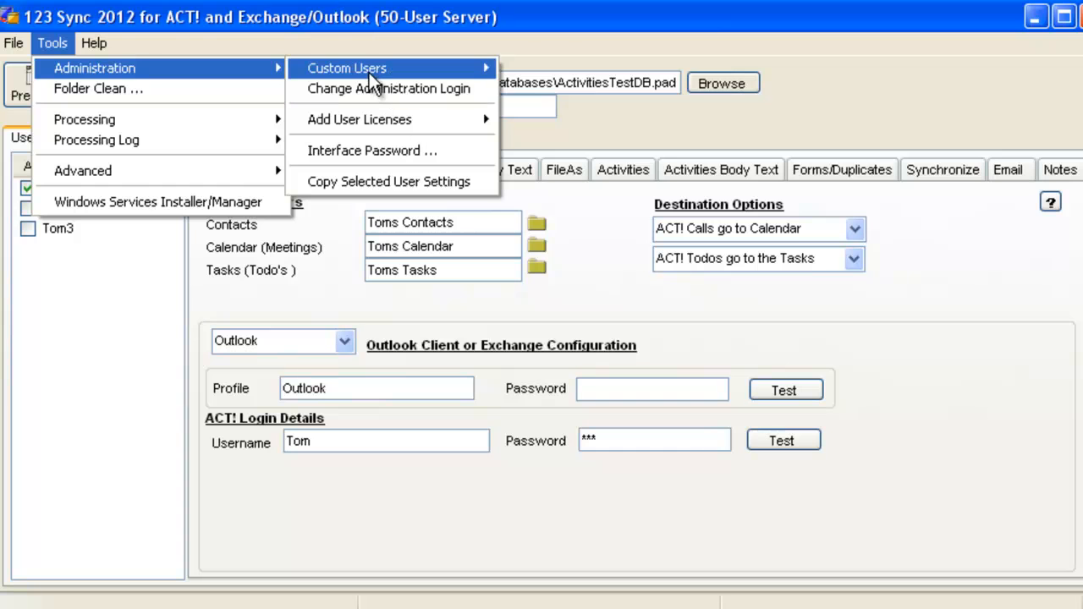
{"action": "mouse_move", "coordinate": [369, 73]}
{"action": "left_click", "coordinate": [554, 70]}
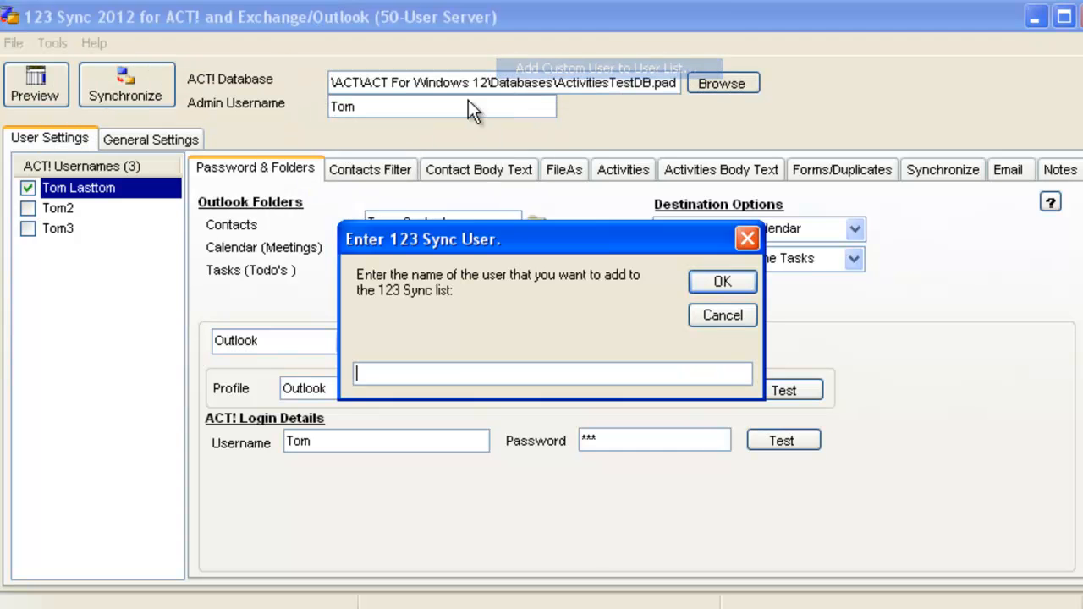
{"action": "type", "text": "Toms Private Calendar"}
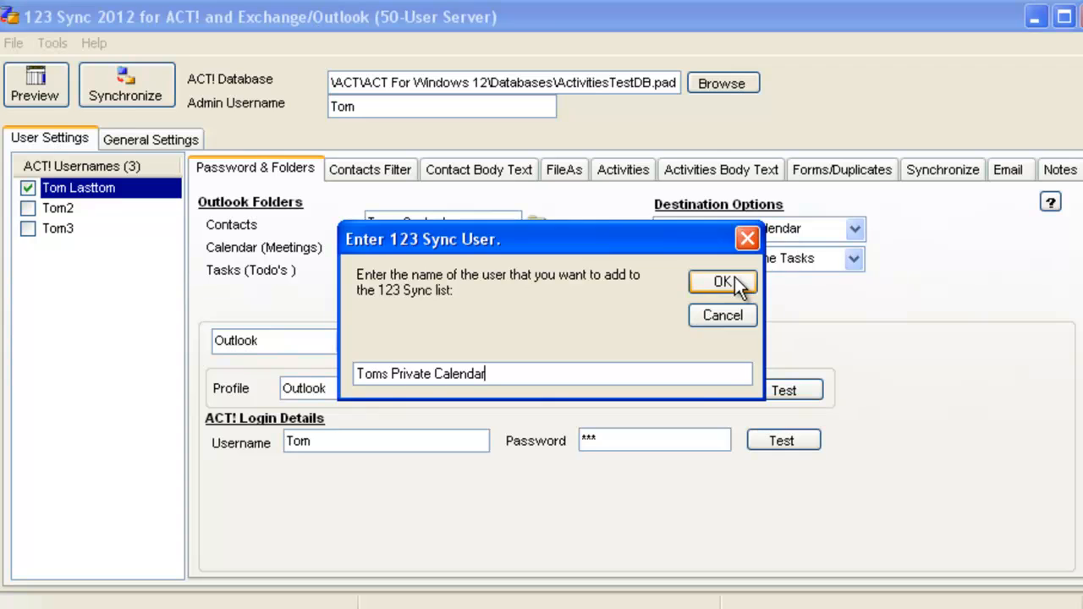
{"action": "left_click", "coordinate": [723, 282]}
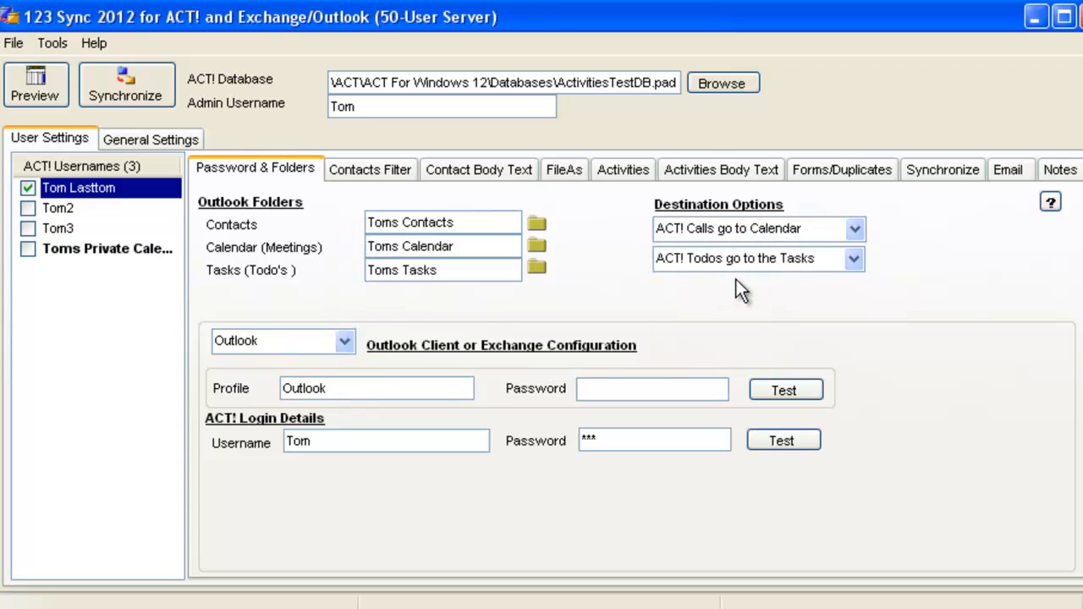
Step: Select the new user and change its ACT! login username to the admin's ACT! username
{"action": "left_click", "coordinate": [132, 249]}
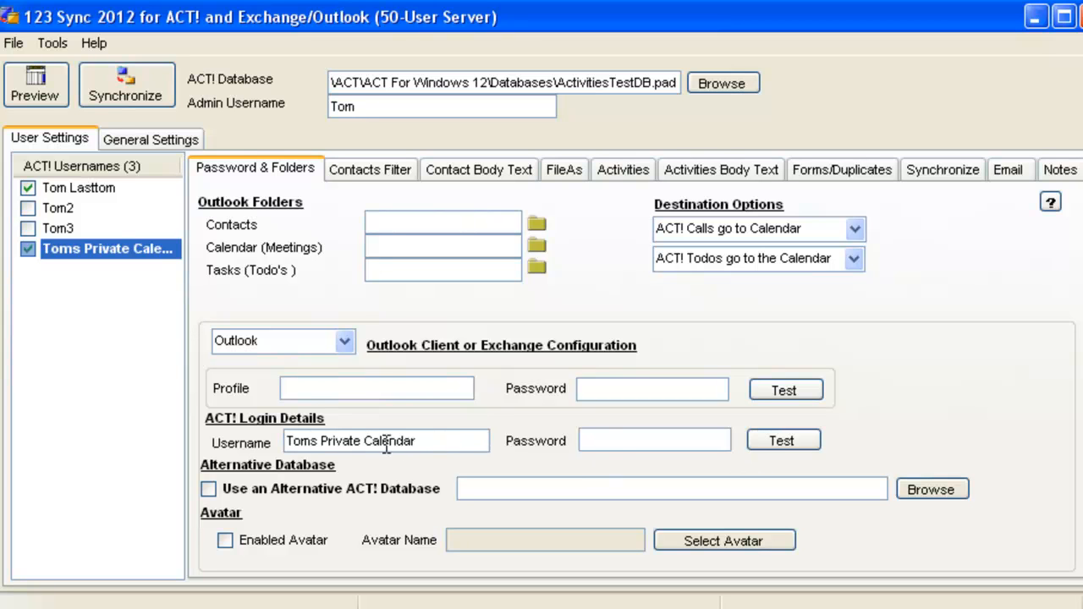
{"action": "left_click", "coordinate": [427, 441]}
{"action": "key", "text": "BackSpace"}
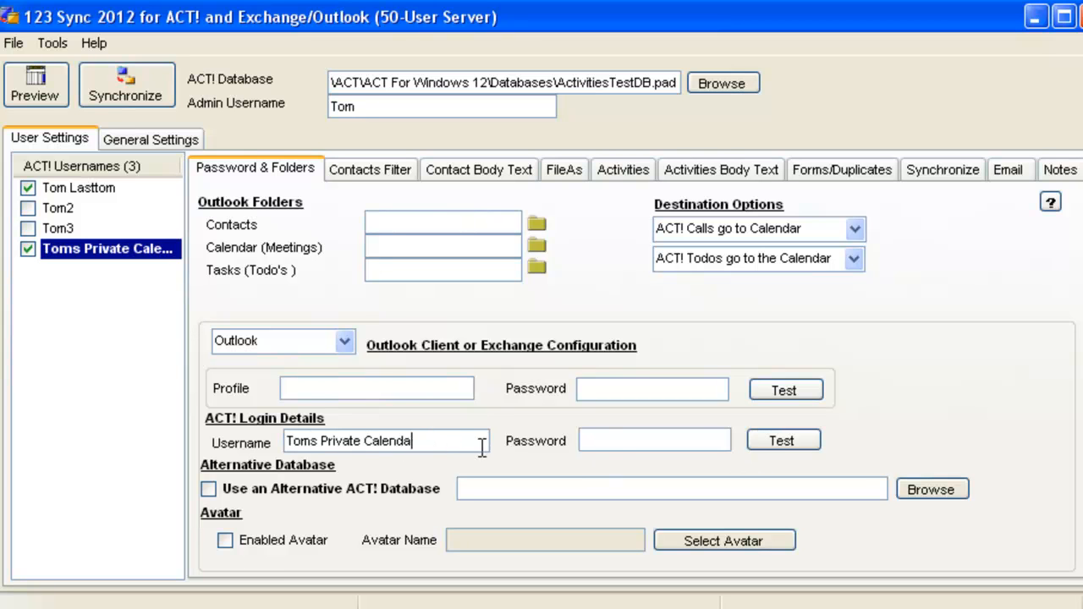
{"action": "key", "text": "BackSpace"}
{"action": "key", "text": "BackSpace"}
{"action": "key", "text": "BackSpace"}
{"action": "key", "text": "BackSpace"}
{"action": "key", "text": "BackSpace"}
{"action": "key", "text": "BackSpace"}
{"action": "key", "text": "BackSpace"}
{"action": "key", "text": "BackSpace"}
{"action": "key", "text": "BackSpace"}
{"action": "key", "text": "BackSpace"}
{"action": "key", "text": "BackSpace"}
{"action": "key", "text": "BackSpace"}
{"action": "key", "text": "BackSpace"}
{"action": "key", "text": "BackSpace"}
{"action": "key", "text": "BackSpace"}
{"action": "key", "text": "BackSpace"}
{"action": "key", "text": "BackSpace"}
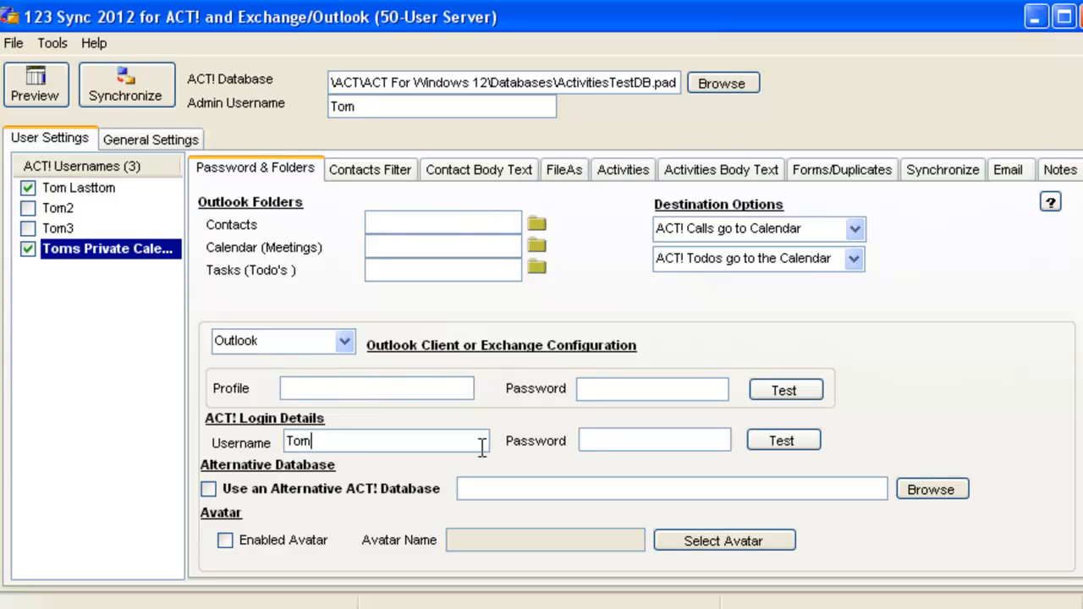
Step: Enter the ACT! login password for the new user and test the login
{"action": "left_click", "coordinate": [631, 436]}
{"action": "type", "text": "***"}
{"action": "left_click", "coordinate": [814, 442]}
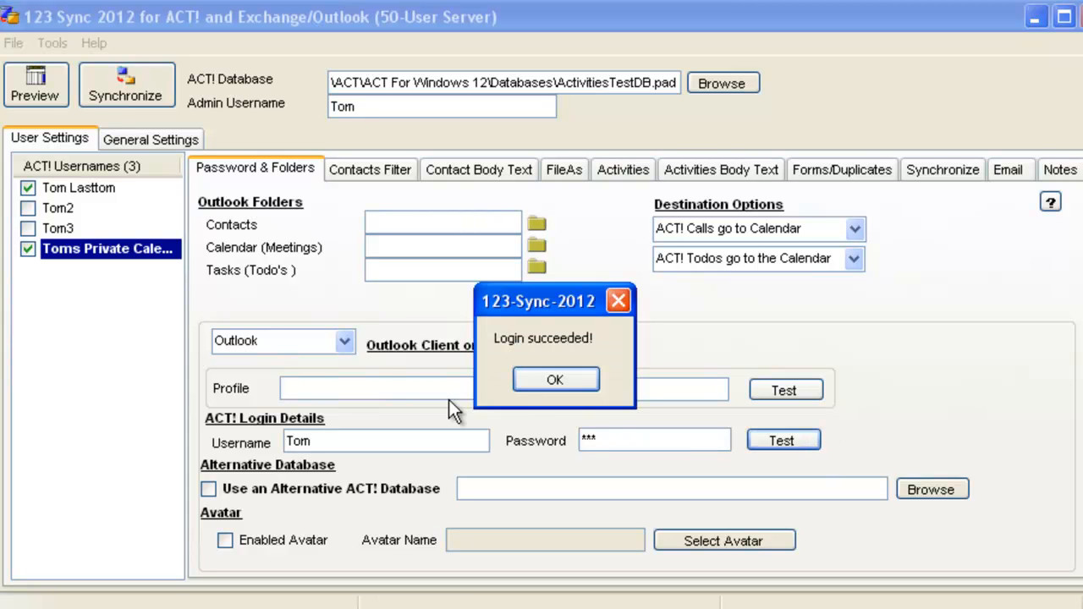
{"action": "left_click", "coordinate": [544, 373]}
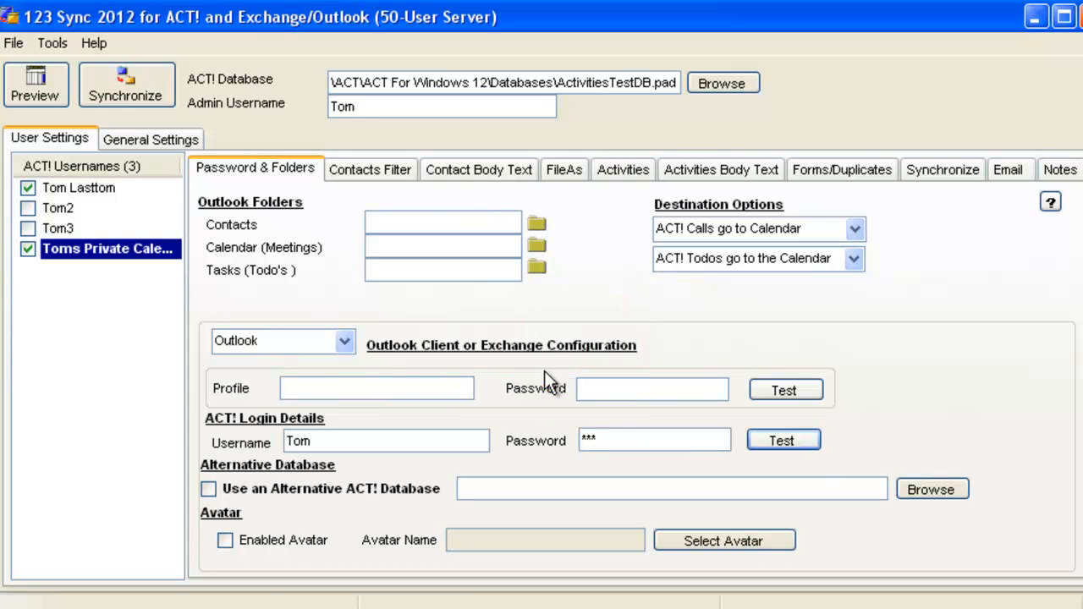
Step: Set the new user's Contacts folder to Contacts and Calendar (Meetings) folder to Calendar in the mailbox
{"action": "left_click", "coordinate": [537, 225]}
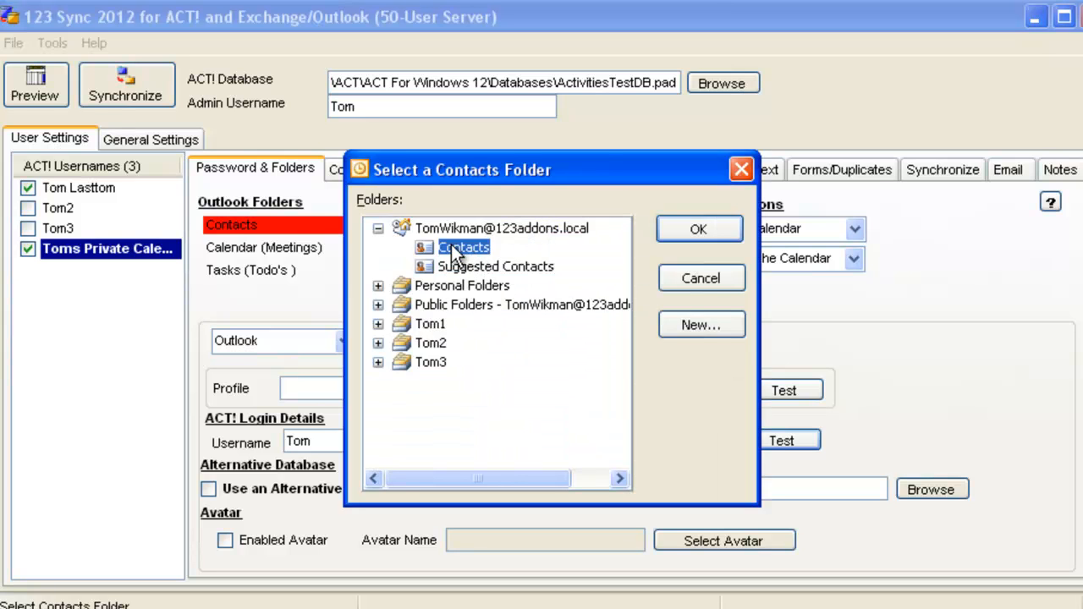
{"action": "left_click", "coordinate": [698, 229]}
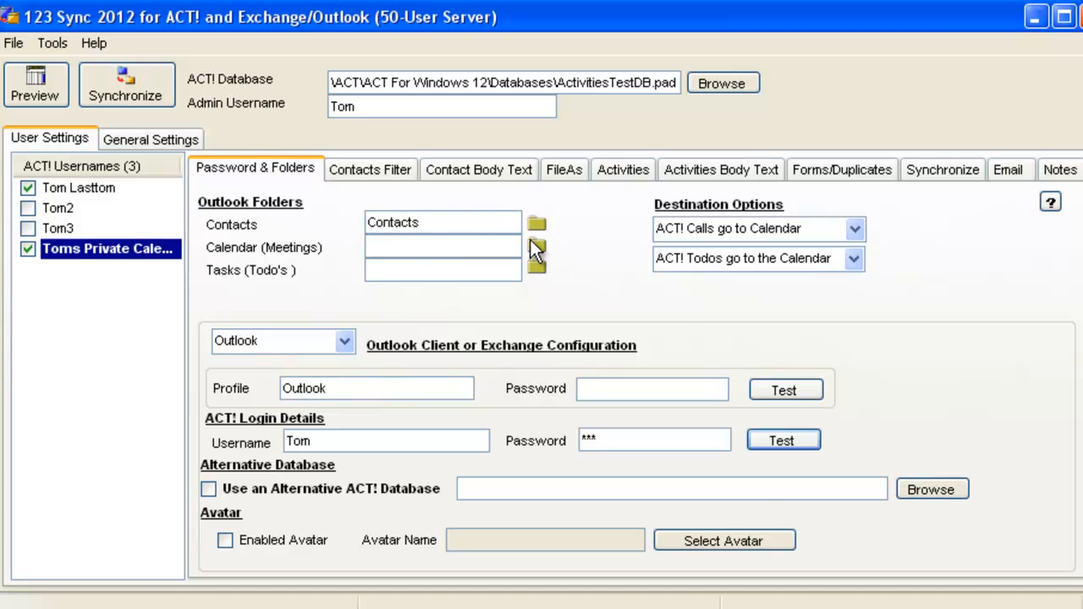
{"action": "left_click", "coordinate": [532, 242]}
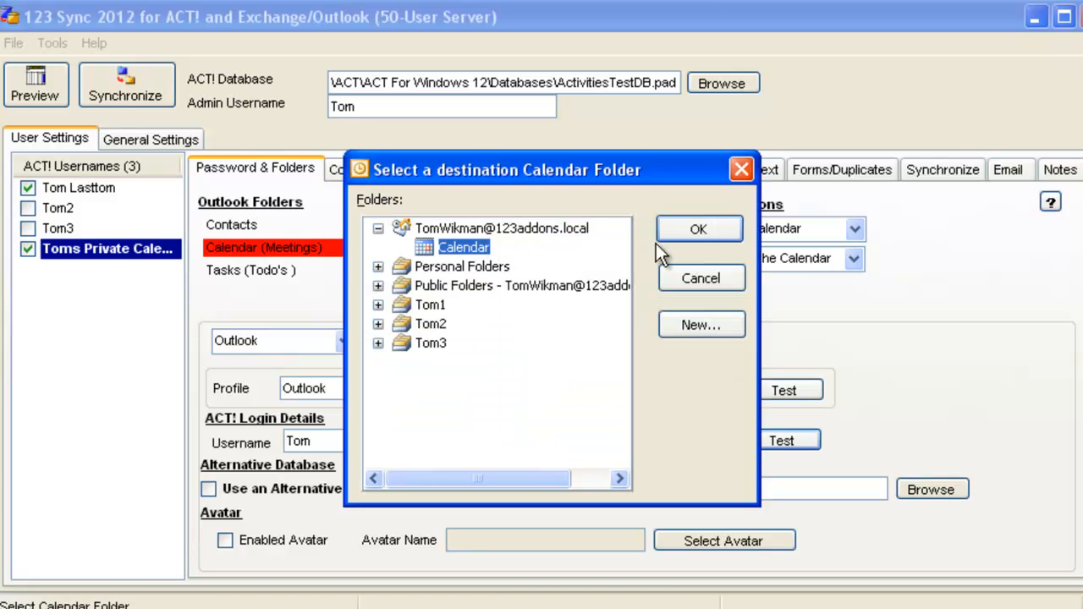
{"action": "left_click", "coordinate": [694, 230]}
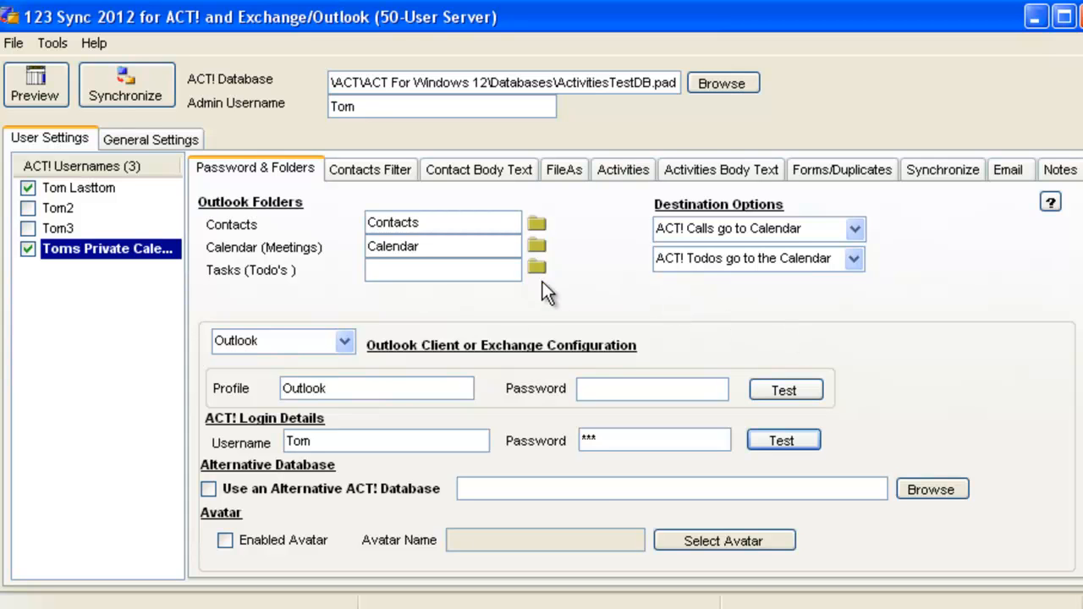
Step: Set the new user's contacts filter to Private Calendar Sync
{"action": "left_click", "coordinate": [396, 169]}
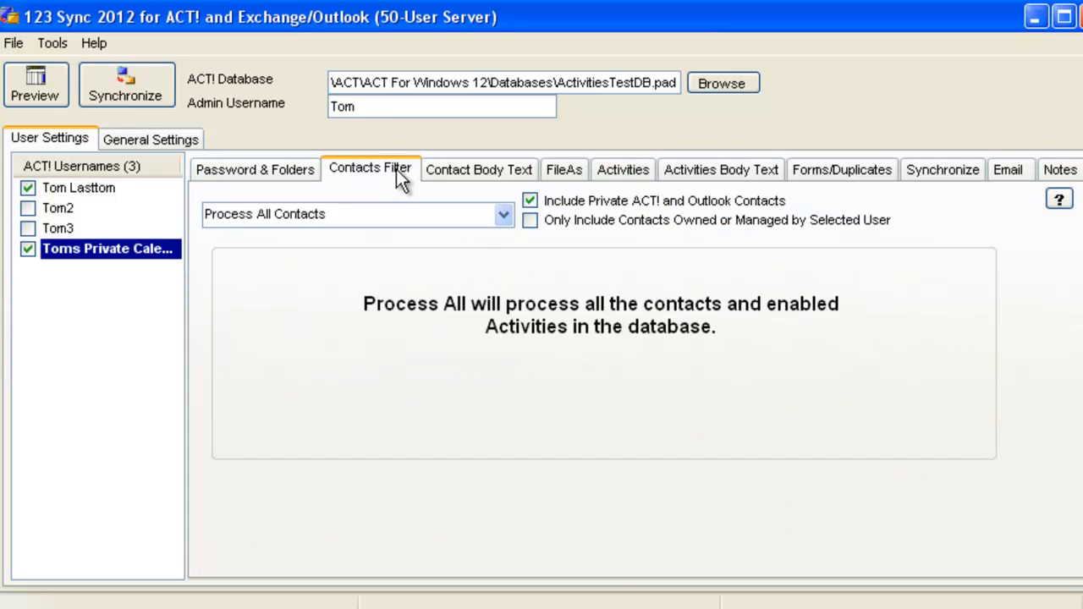
{"action": "left_click", "coordinate": [503, 217]}
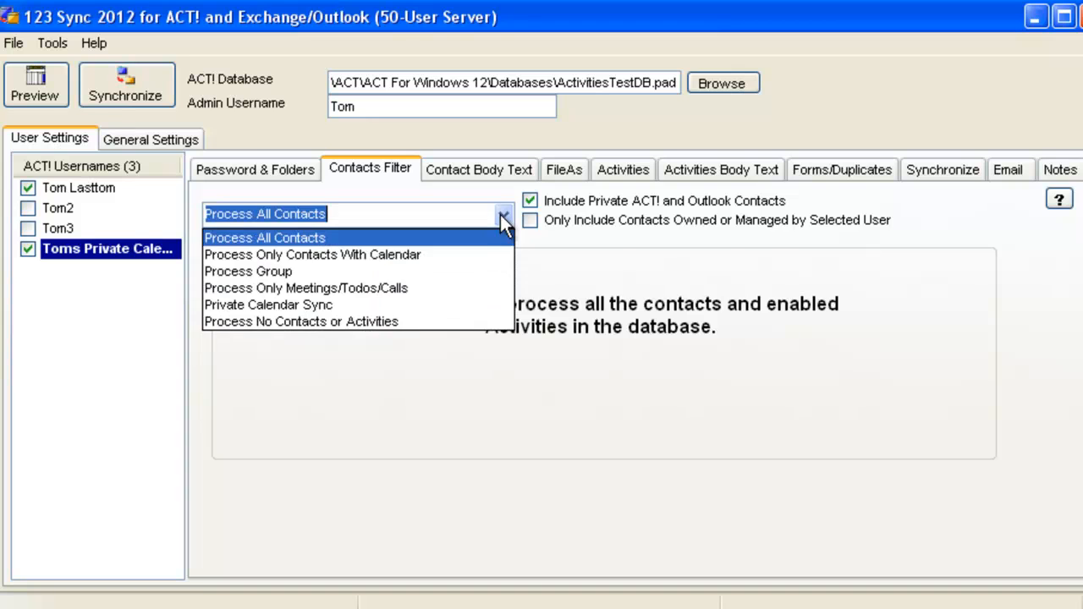
{"action": "left_click", "coordinate": [440, 304]}
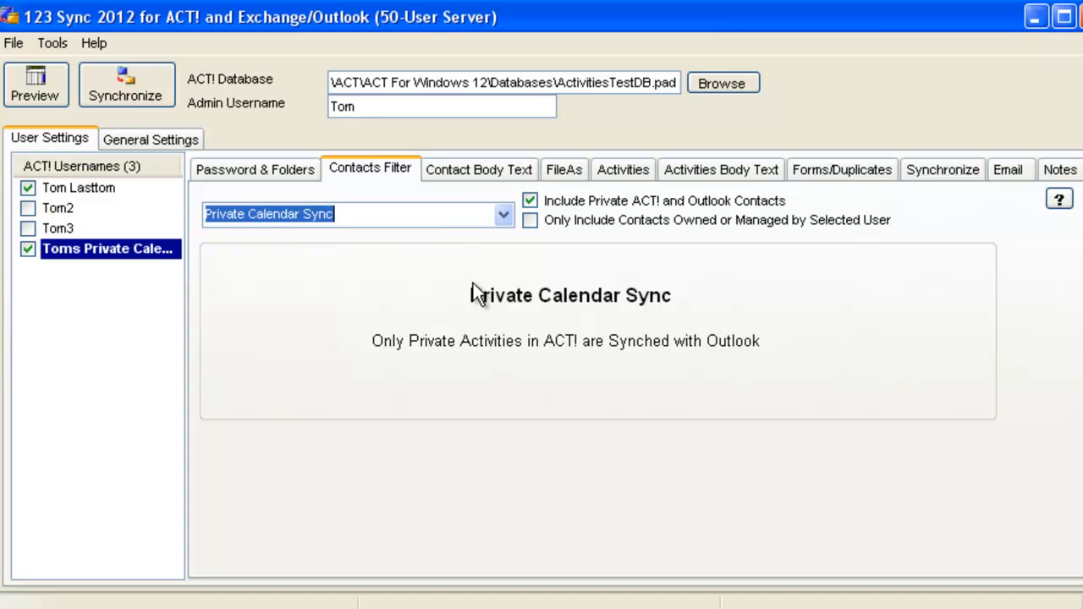
Step: Review the new user's remaining settings tabs, from Contact Body Text through Forms/Duplicates, and return to Password & Folders
{"action": "left_click", "coordinate": [515, 172]}
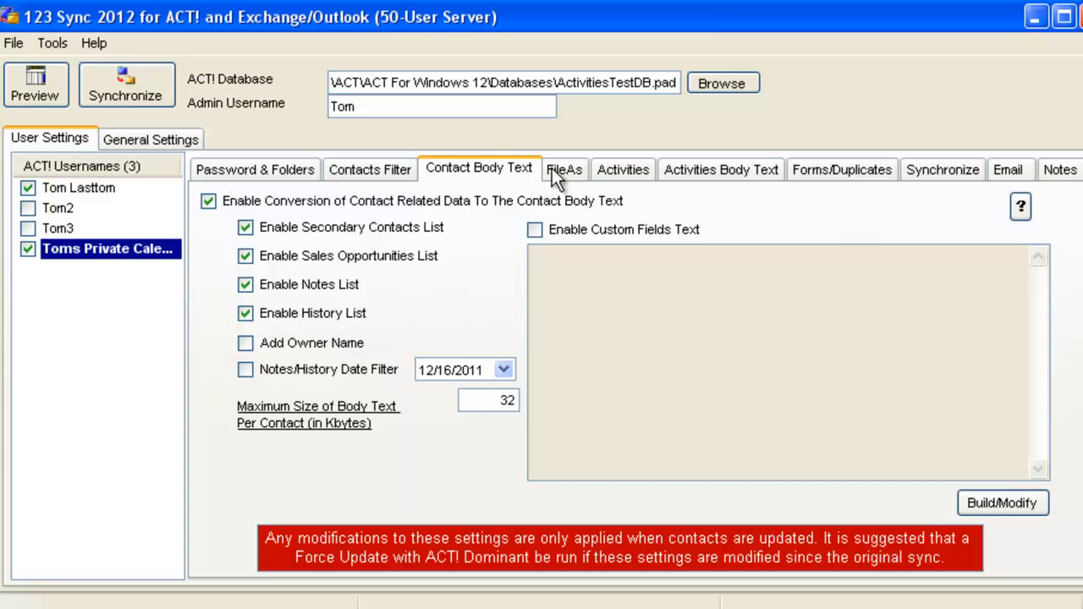
{"action": "left_click", "coordinate": [579, 171]}
{"action": "left_click", "coordinate": [622, 167]}
{"action": "left_click", "coordinate": [702, 170]}
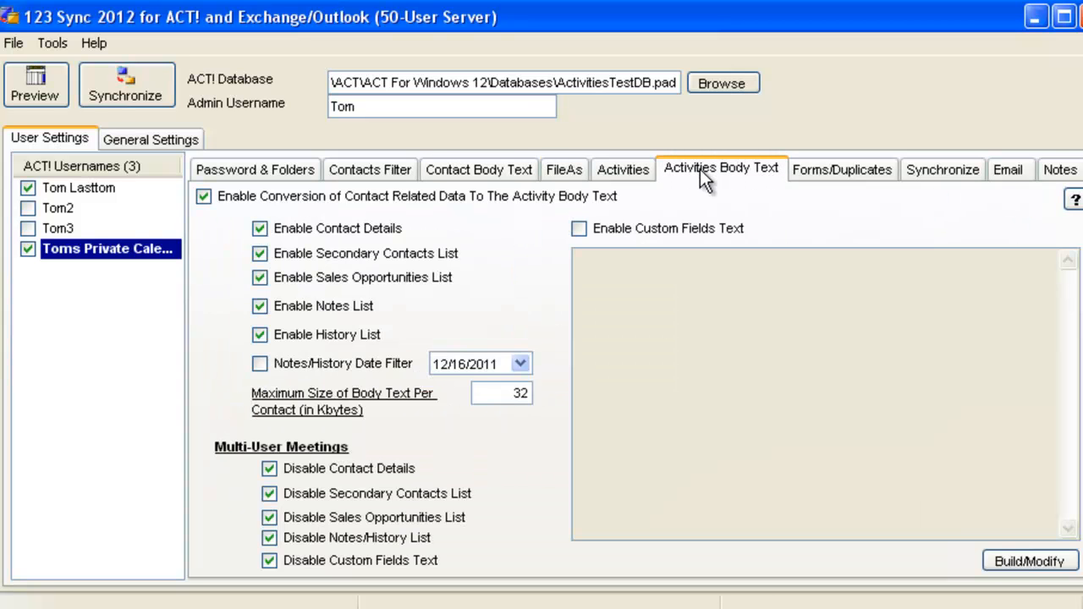
{"action": "left_click", "coordinate": [836, 171]}
{"action": "left_click", "coordinate": [292, 170]}
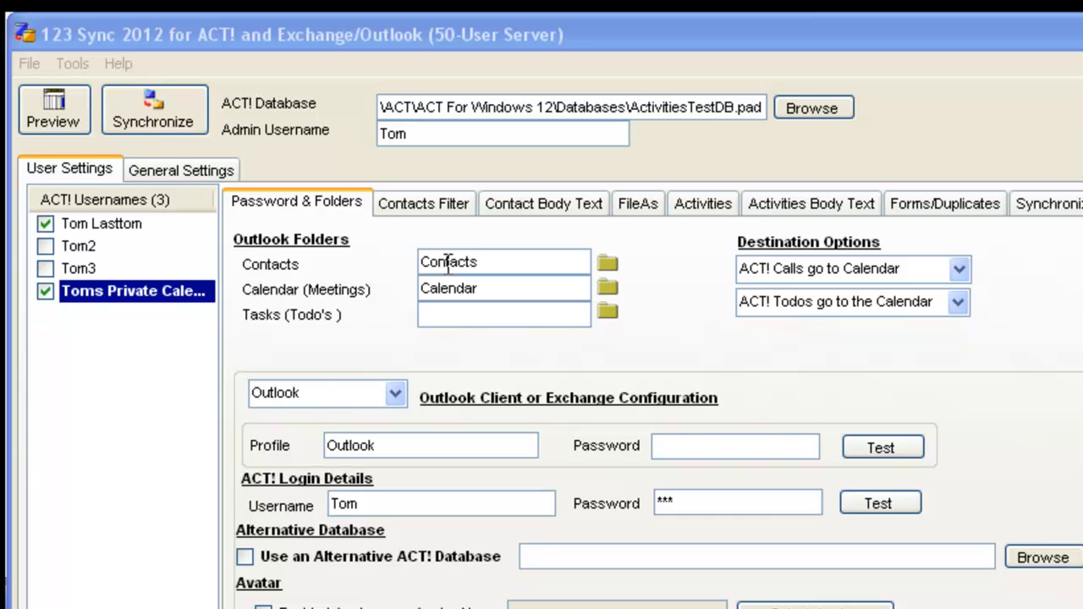
Step: Open Folder Cleaner, select both listed users, and delete all contacts in their Outlook folders
{"action": "left_click", "coordinate": [84, 62]}
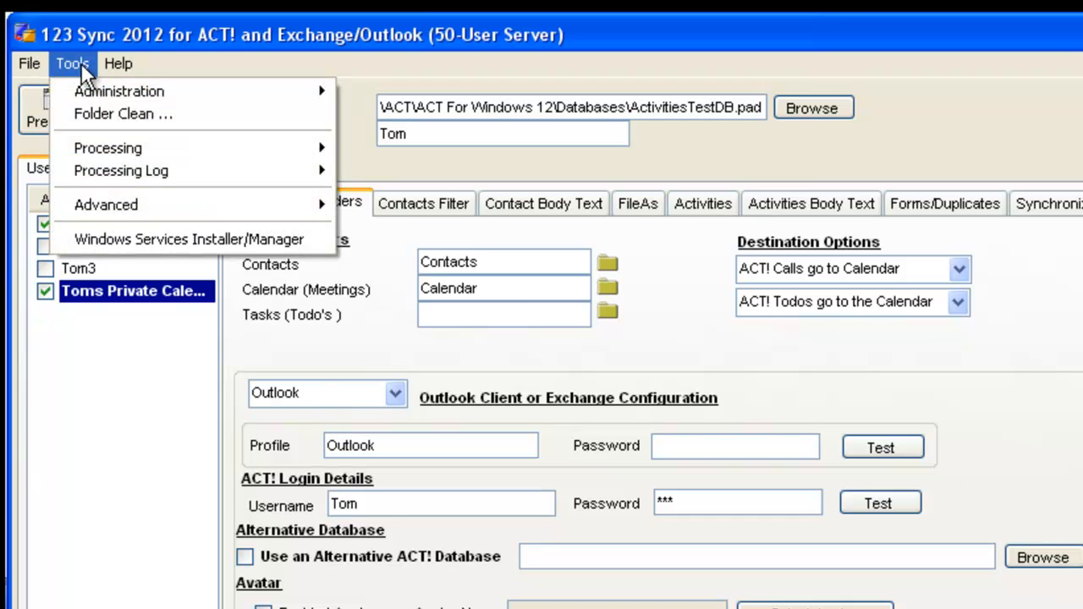
{"action": "left_click", "coordinate": [97, 112]}
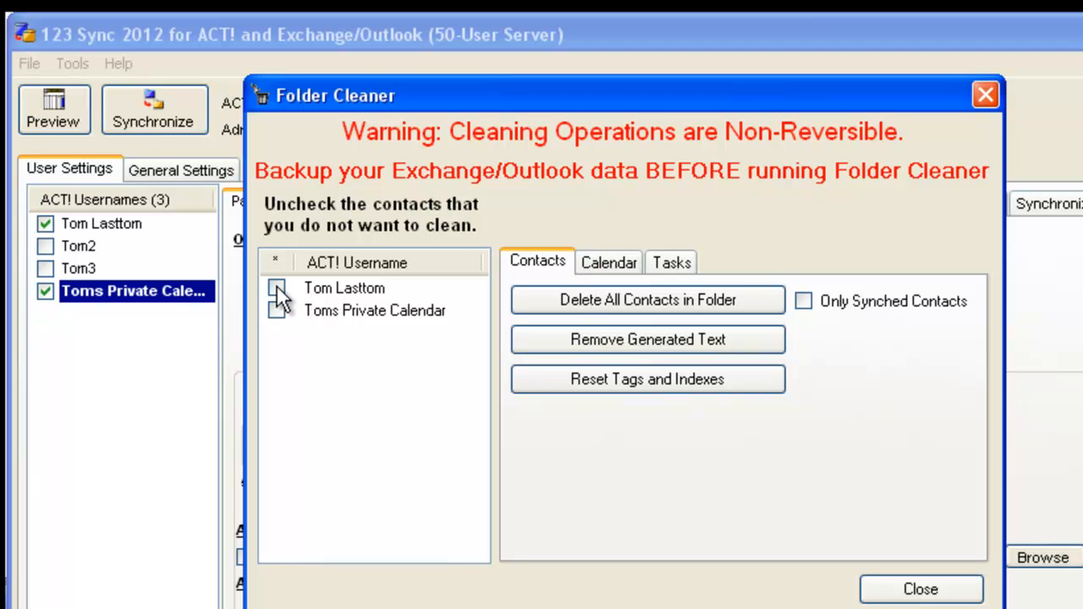
{"action": "left_click", "coordinate": [276, 288]}
{"action": "left_click", "coordinate": [276, 311]}
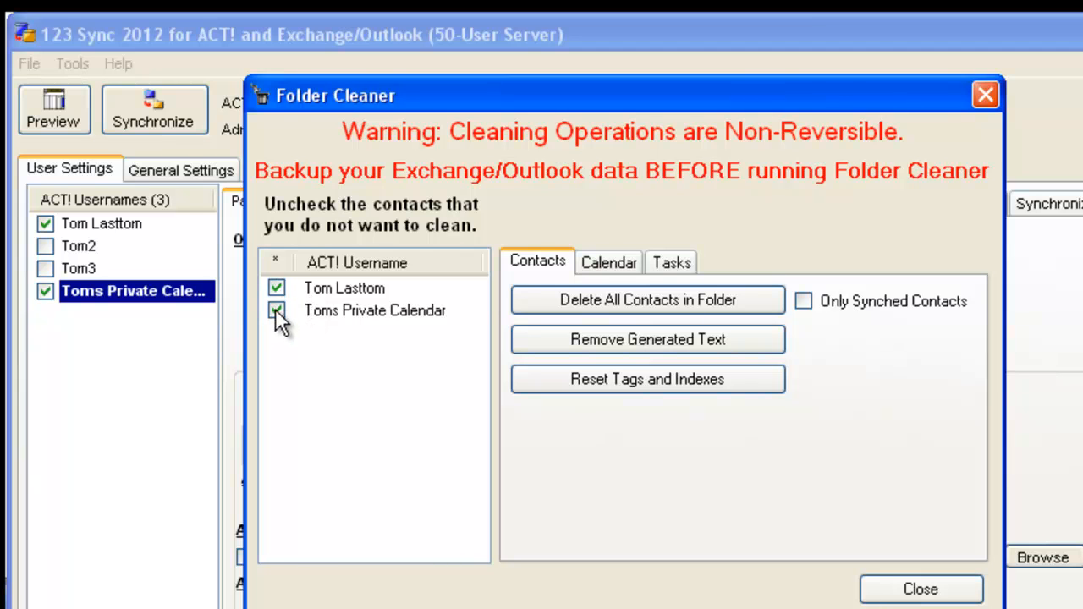
{"action": "left_click", "coordinate": [548, 297]}
{"action": "left_click", "coordinate": [529, 430]}
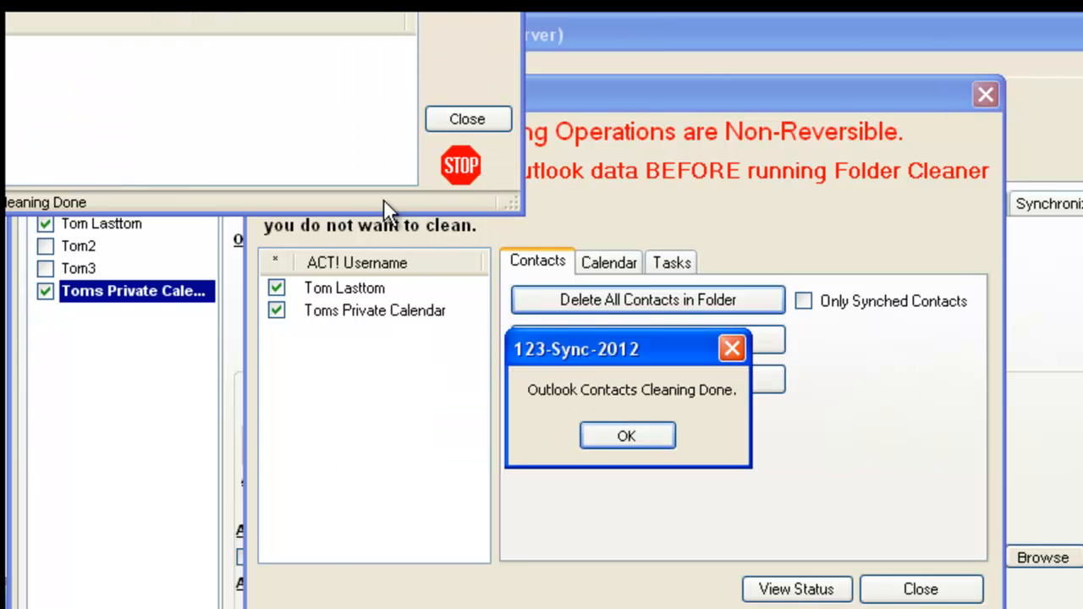
{"action": "left_click", "coordinate": [656, 438]}
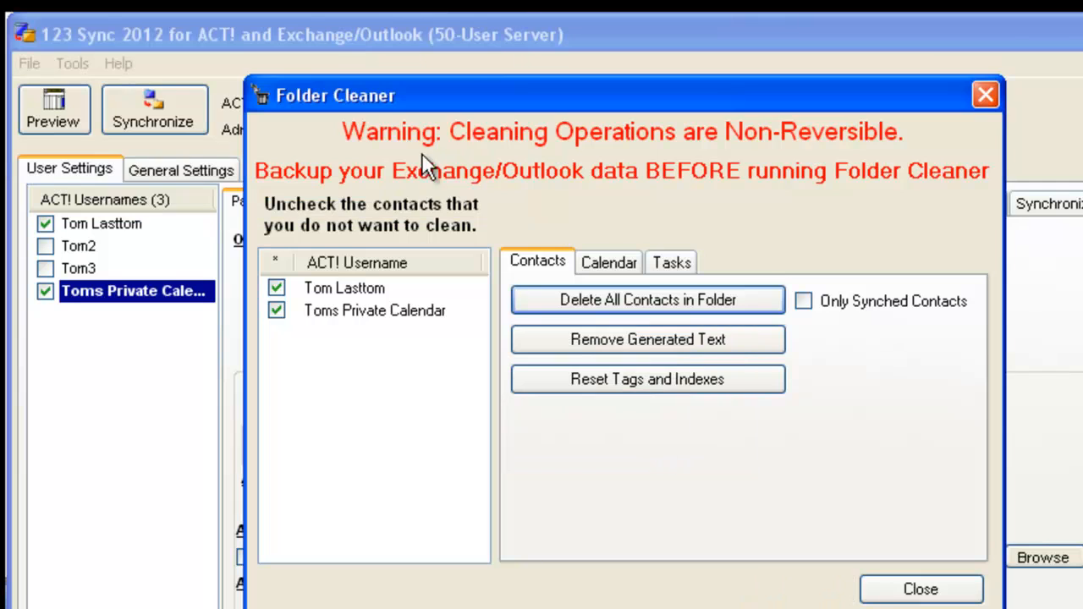
Step: Delete all calendar items in the Outlook calendar folders of the selected users
{"action": "left_click", "coordinate": [623, 262]}
{"action": "left_click", "coordinate": [625, 306]}
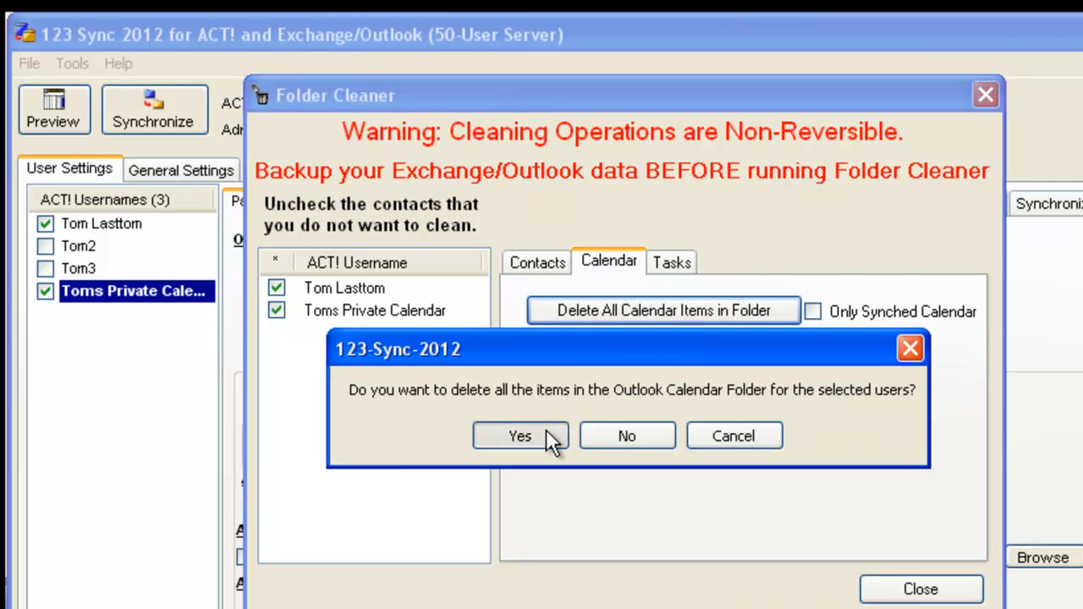
{"action": "left_click", "coordinate": [545, 429]}
{"action": "left_click", "coordinate": [599, 435]}
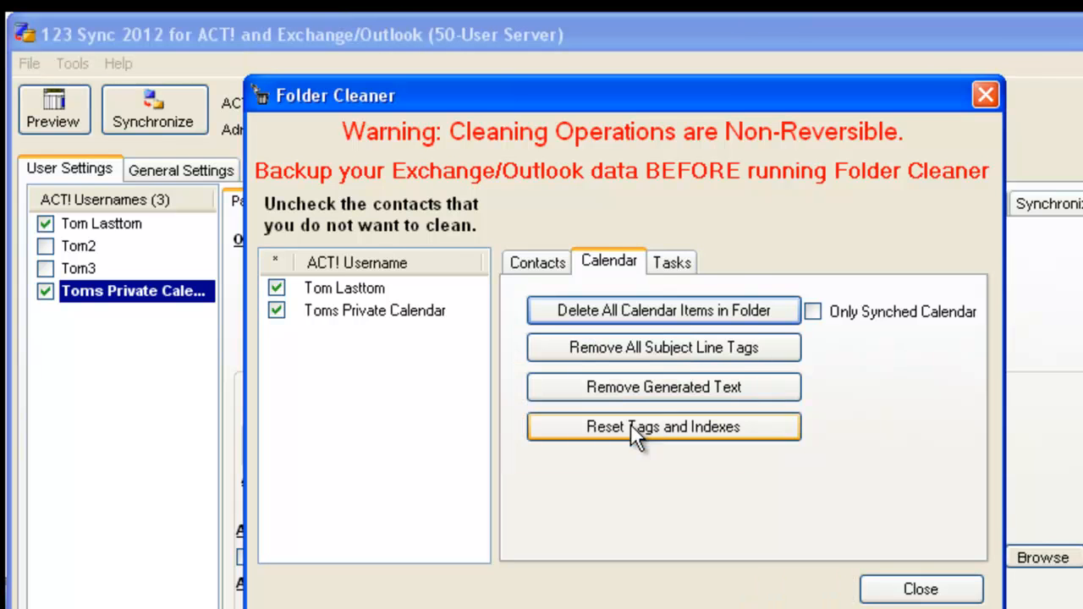
Step: Delete all task items in the selected users' Outlook task folders and close Folder Cleaner
{"action": "left_click", "coordinate": [677, 262]}
{"action": "left_click", "coordinate": [668, 310]}
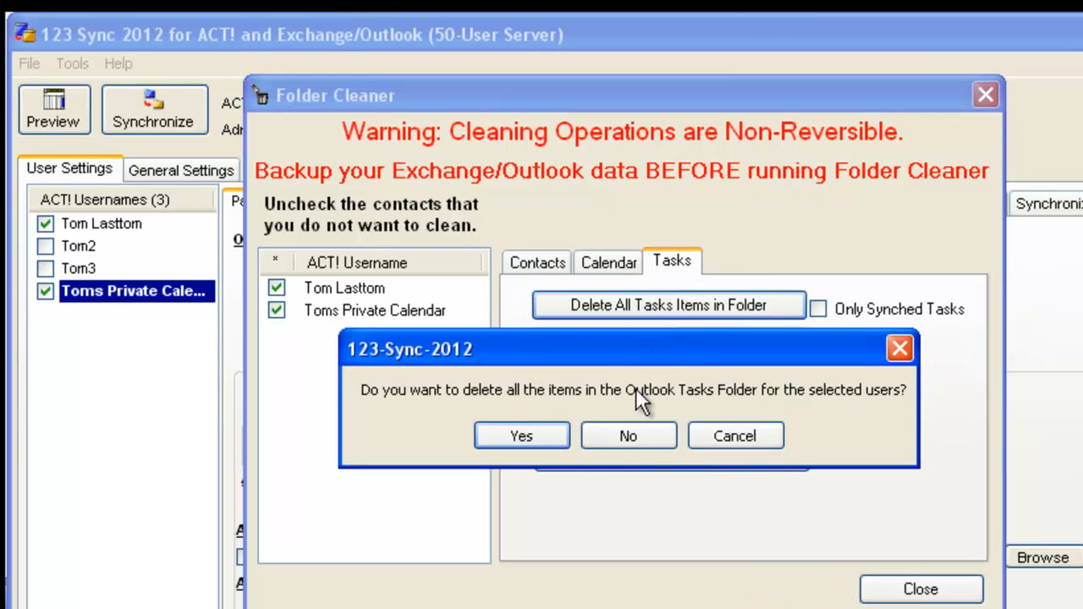
{"action": "left_click", "coordinate": [551, 432]}
{"action": "left_click", "coordinate": [628, 438]}
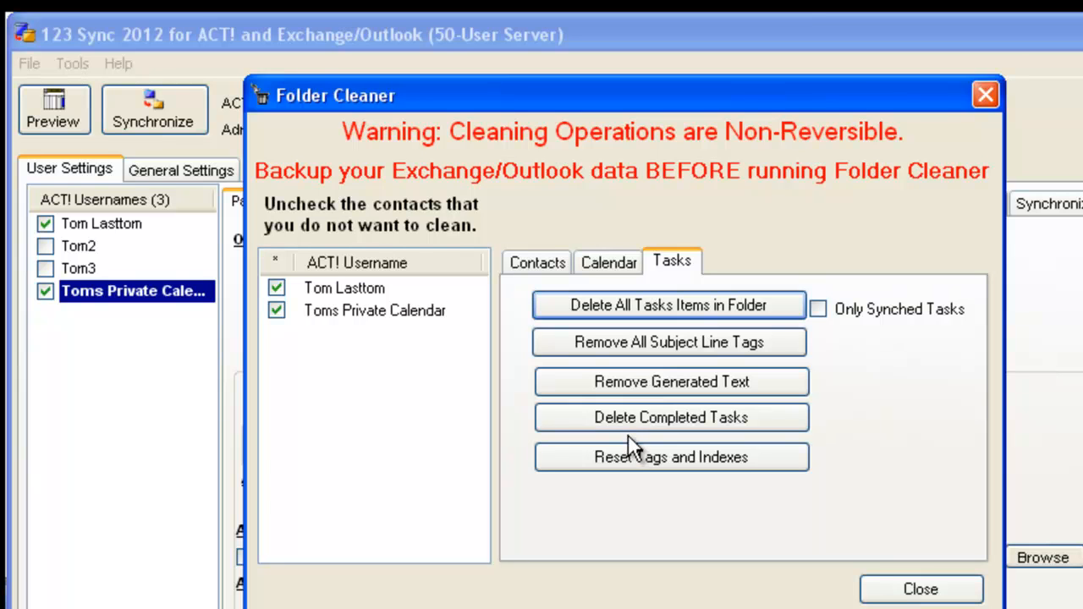
{"action": "left_click", "coordinate": [920, 591]}
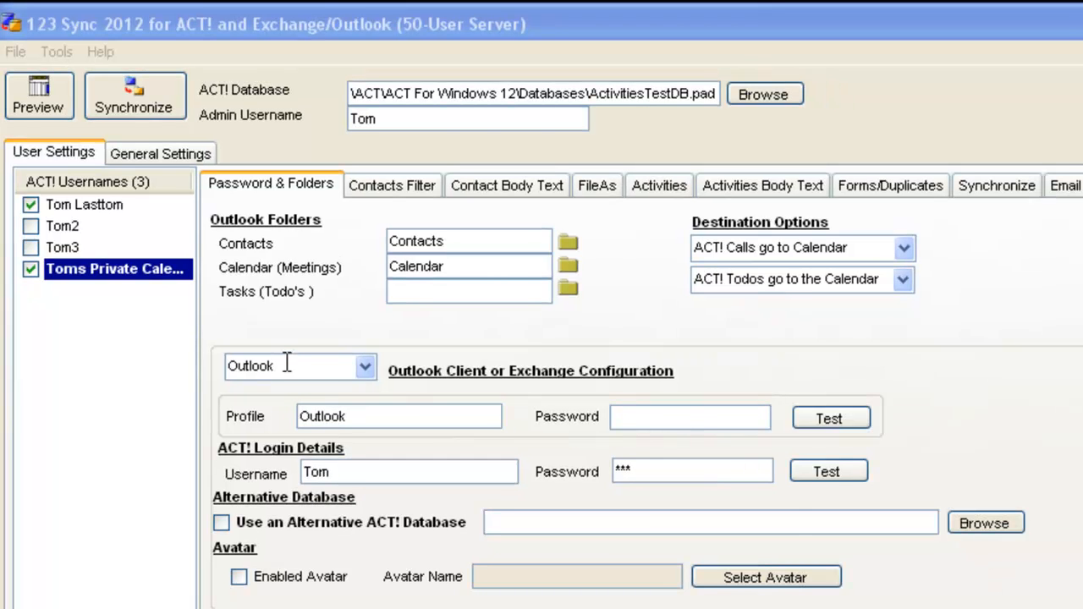
Step: Run a synchronization for the enabled users and close the synchronization status window
{"action": "left_click", "coordinate": [137, 103]}
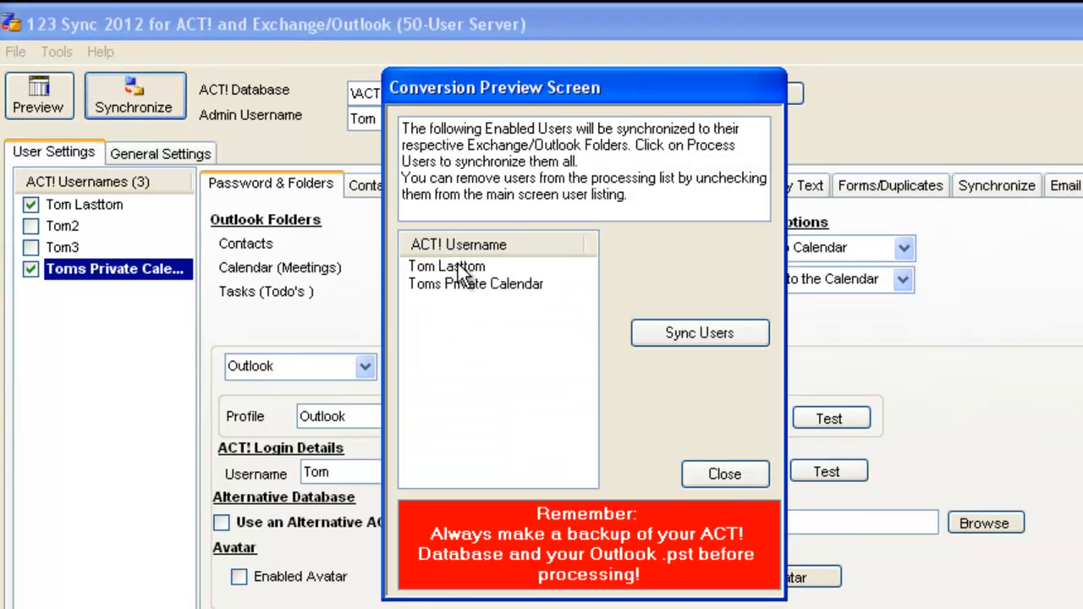
{"action": "left_click", "coordinate": [677, 342]}
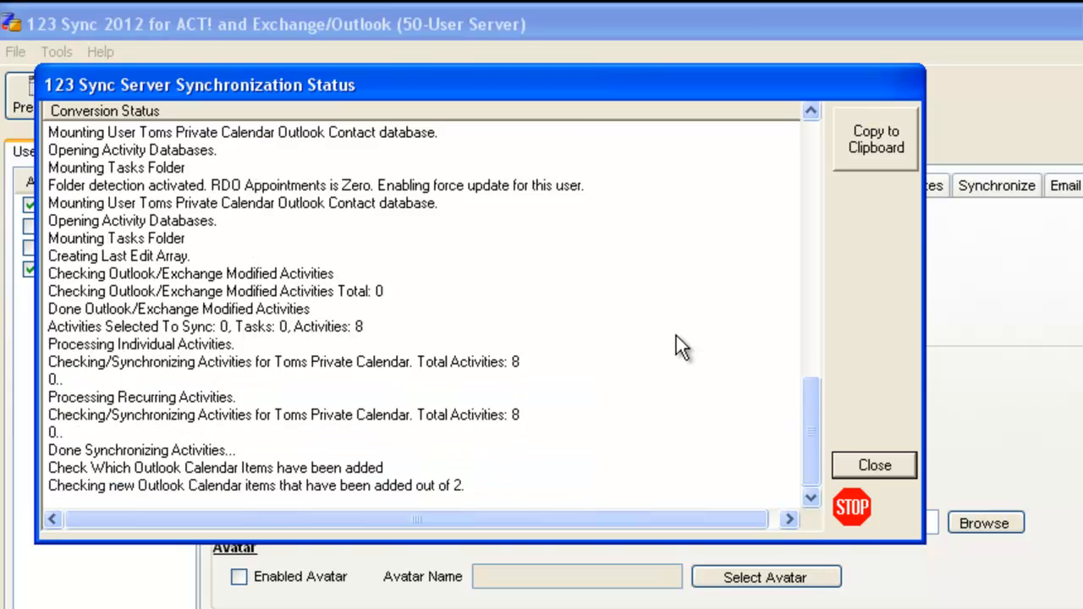
{"action": "left_click", "coordinate": [880, 464]}
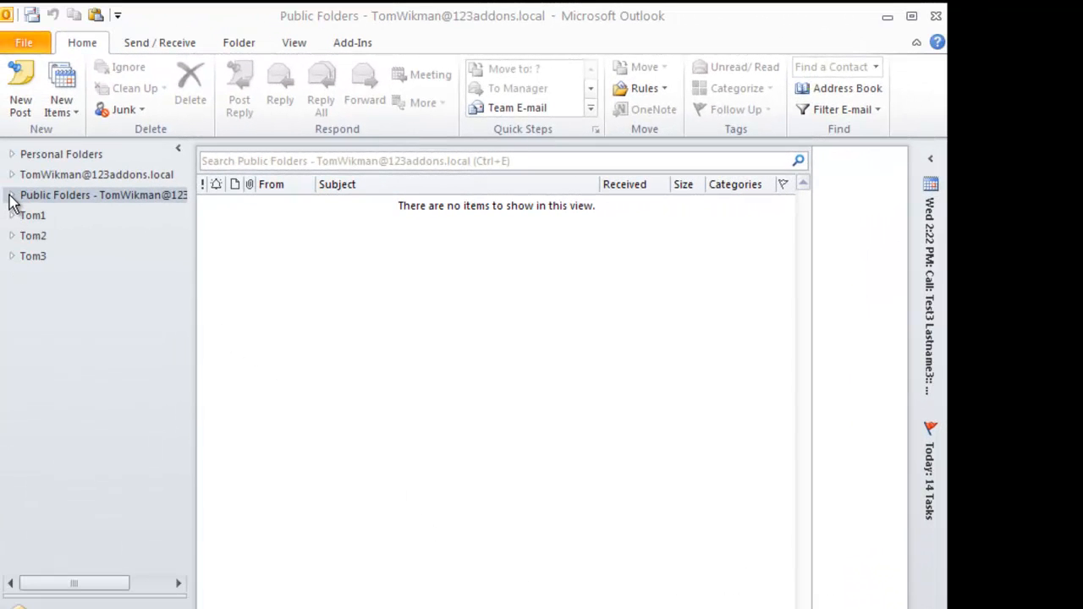
Step: Switch to Outlook and inspect the public Toms Calendar folder and the mailbox's own Calendar for synced items
{"action": "left_click", "coordinate": [11, 195]}
{"action": "left_click", "coordinate": [20, 234]}
{"action": "left_click", "coordinate": [28, 269]}
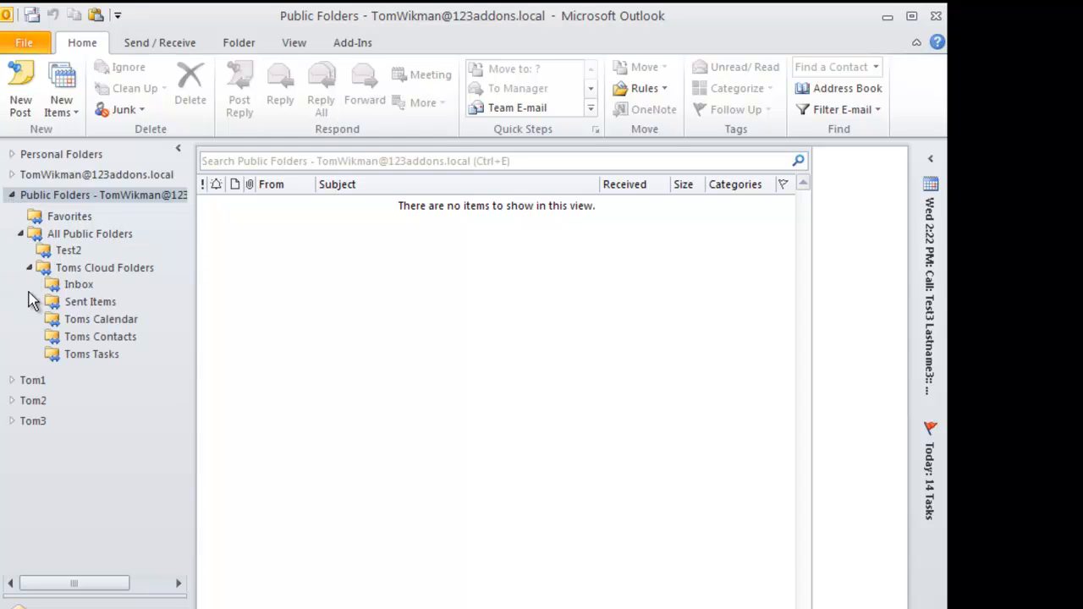
{"action": "left_click", "coordinate": [102, 319]}
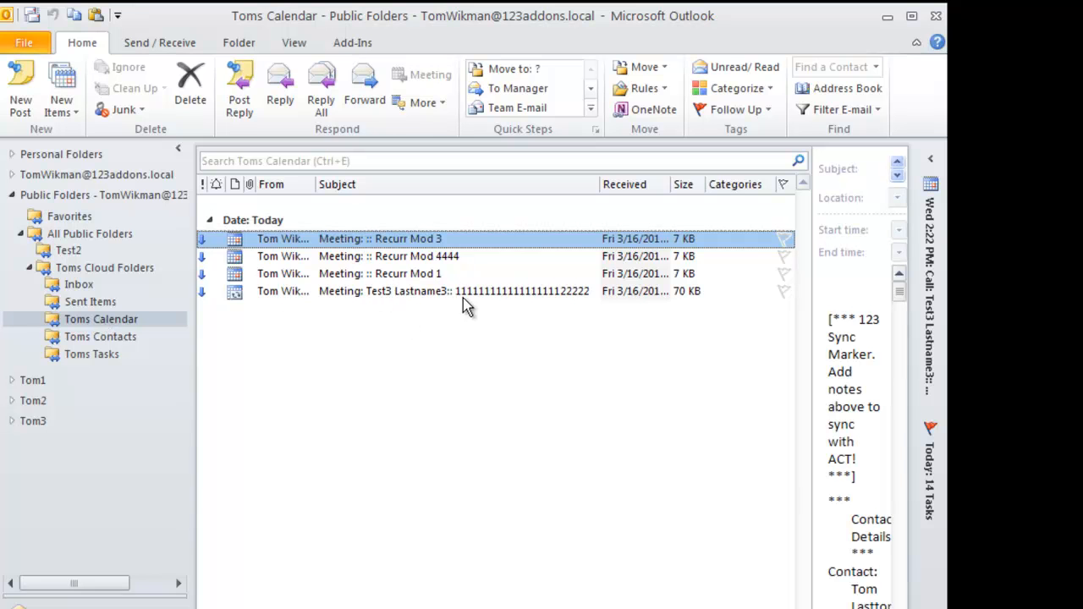
{"action": "left_click", "coordinate": [11, 174]}
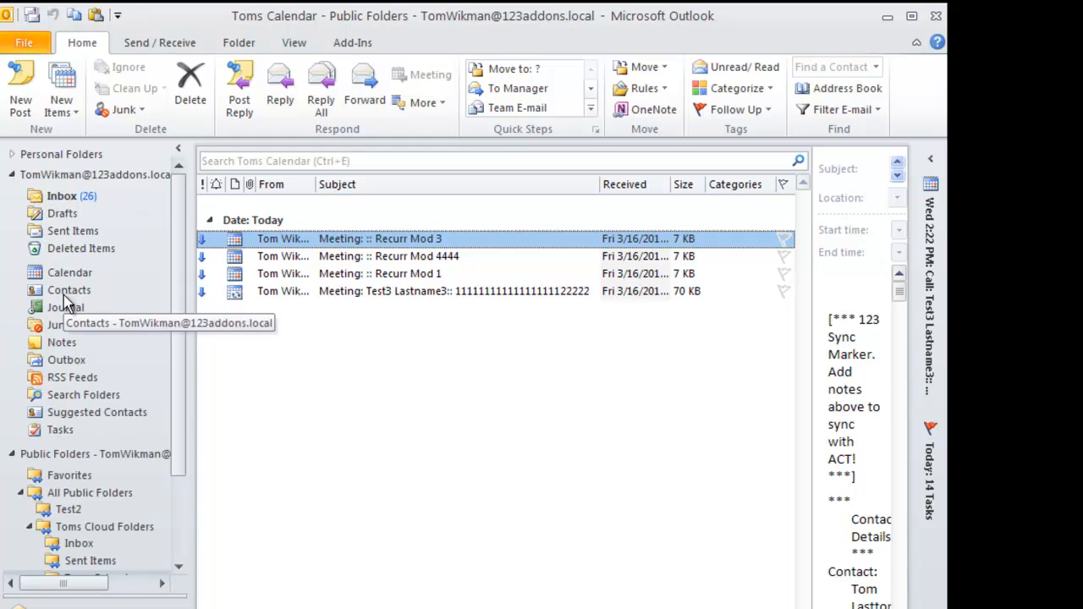
{"action": "left_click", "coordinate": [68, 274]}
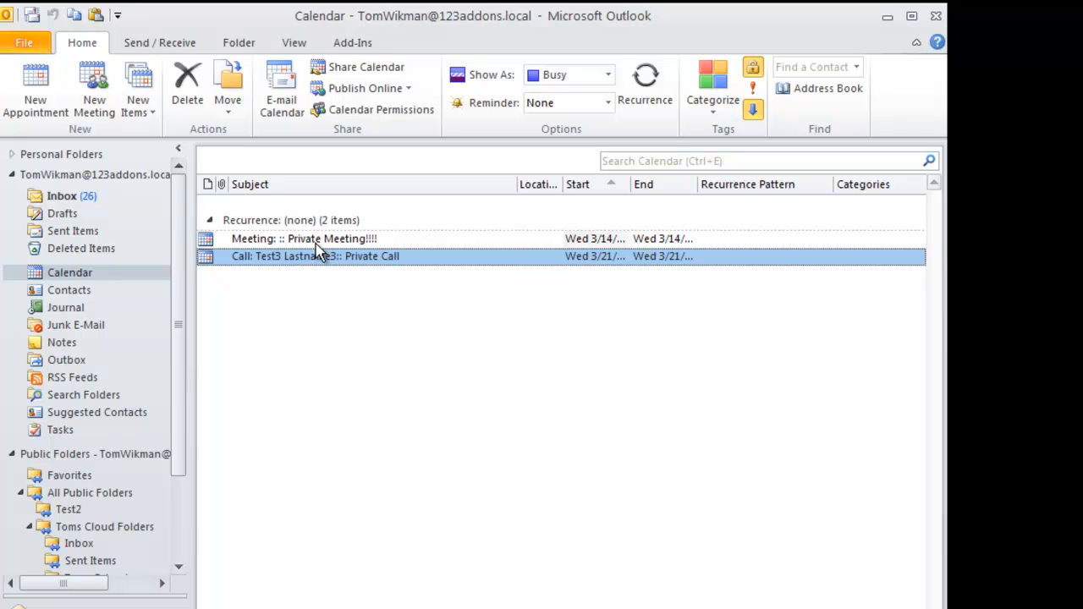